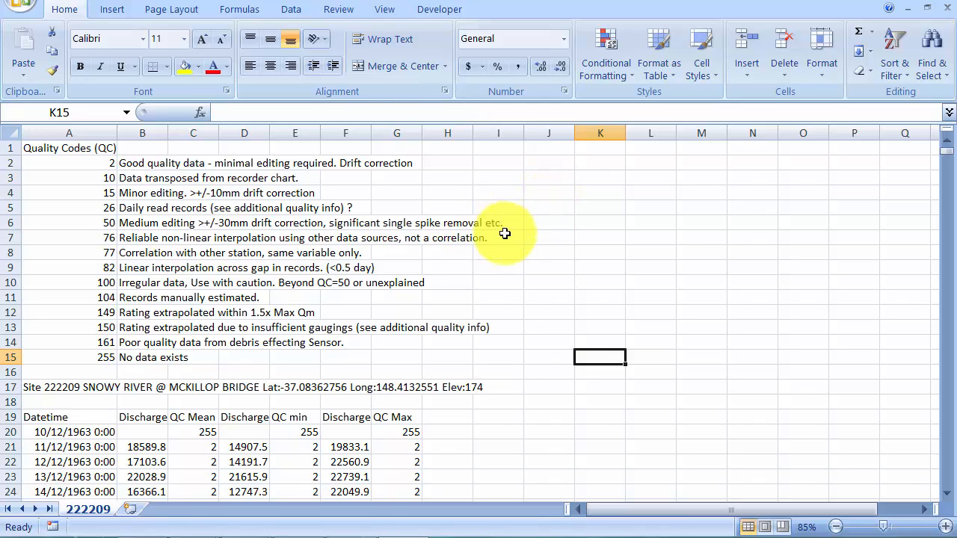
left_click(113, 10)
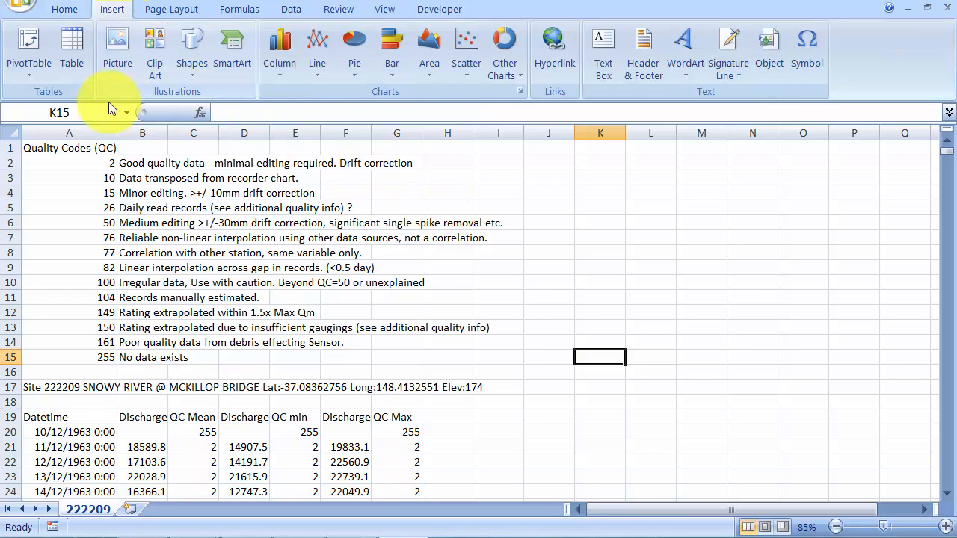
left_click(39, 77)
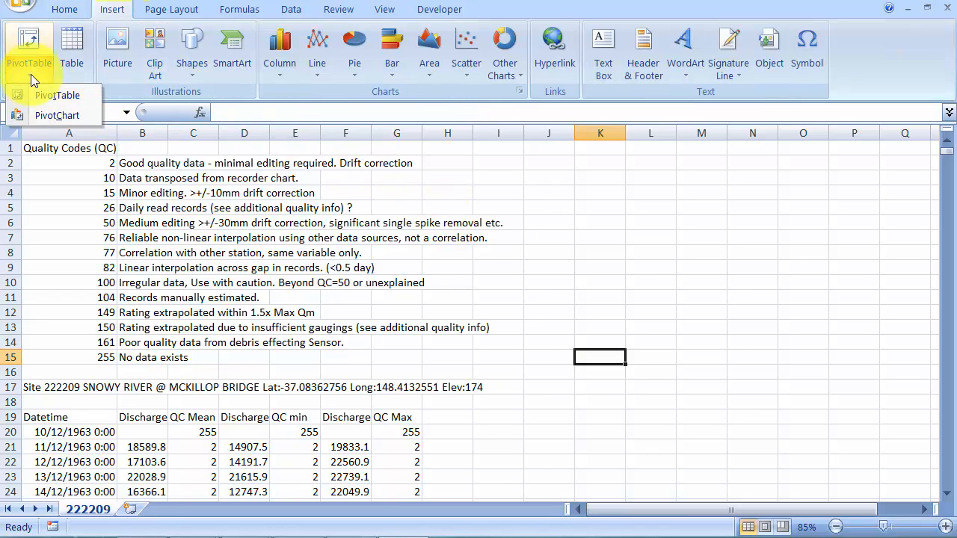
key("Escape")
left_click(549, 266)
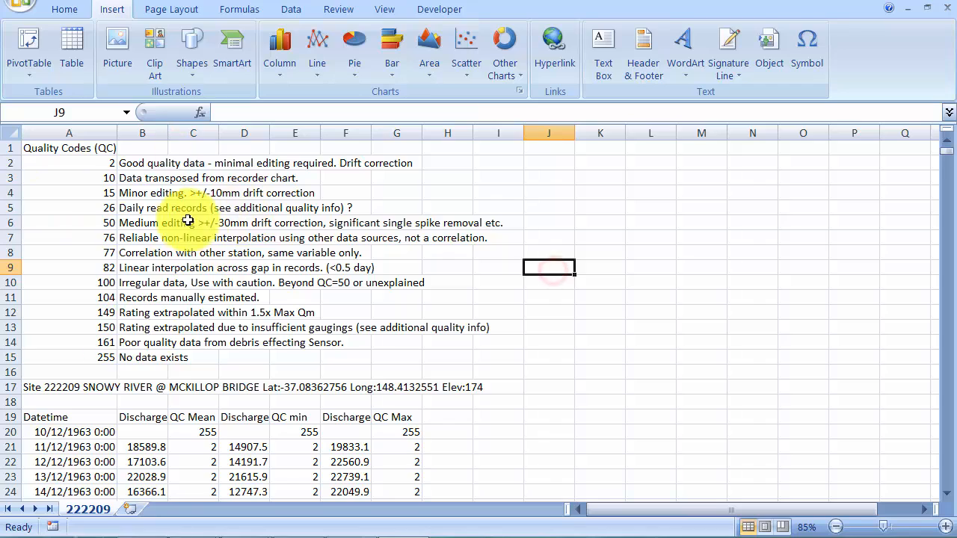
- Examine the full text of the first discharge column heading in cell B19
scroll(215, 282, "down", 1)
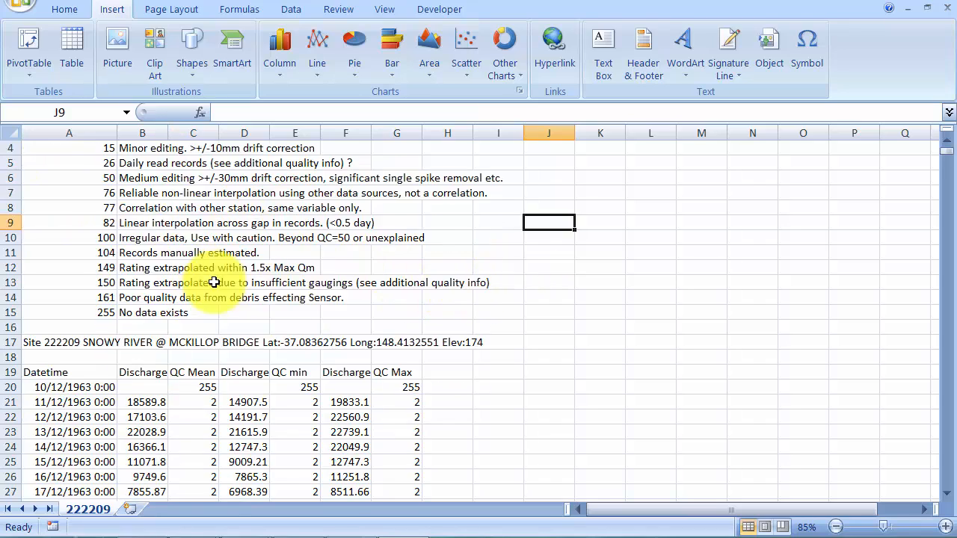
scroll(214, 281, "up", 1)
scroll(225, 374, "down", 5)
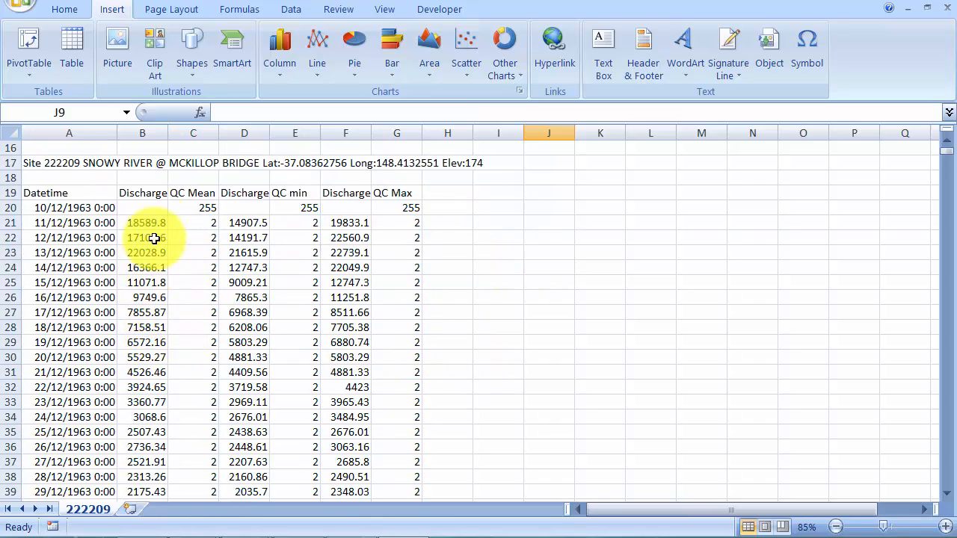
left_click(142, 193)
scroll(245, 261, "up", 2)
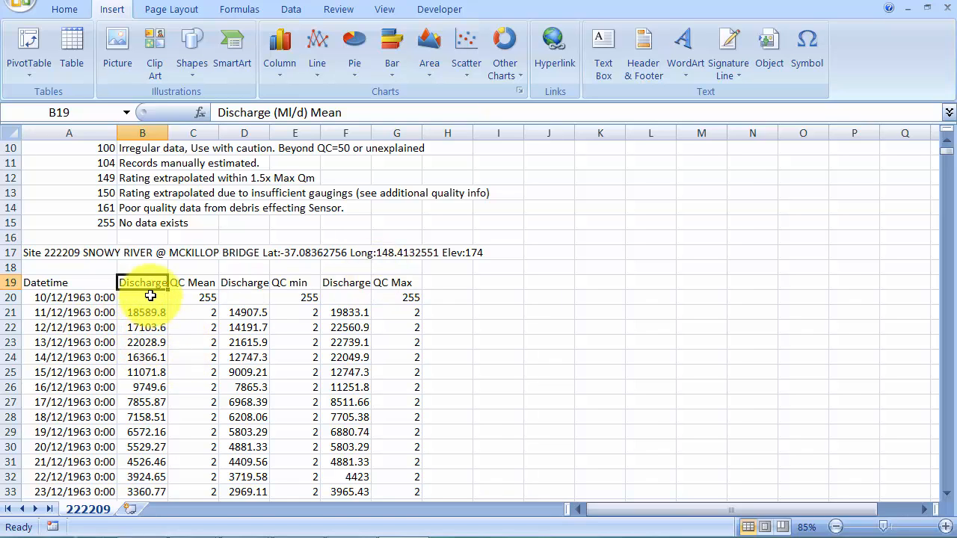
triple_click(358, 114)
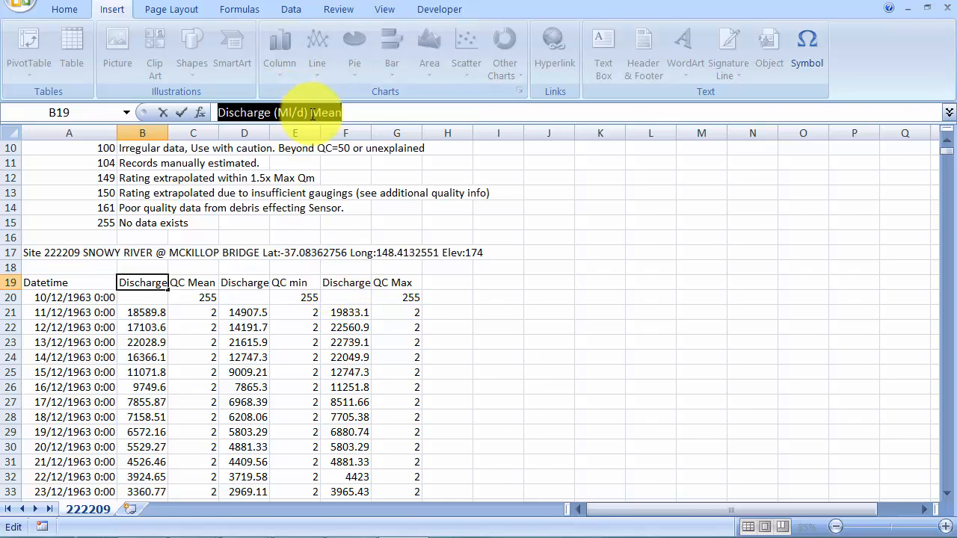
left_click(589, 313)
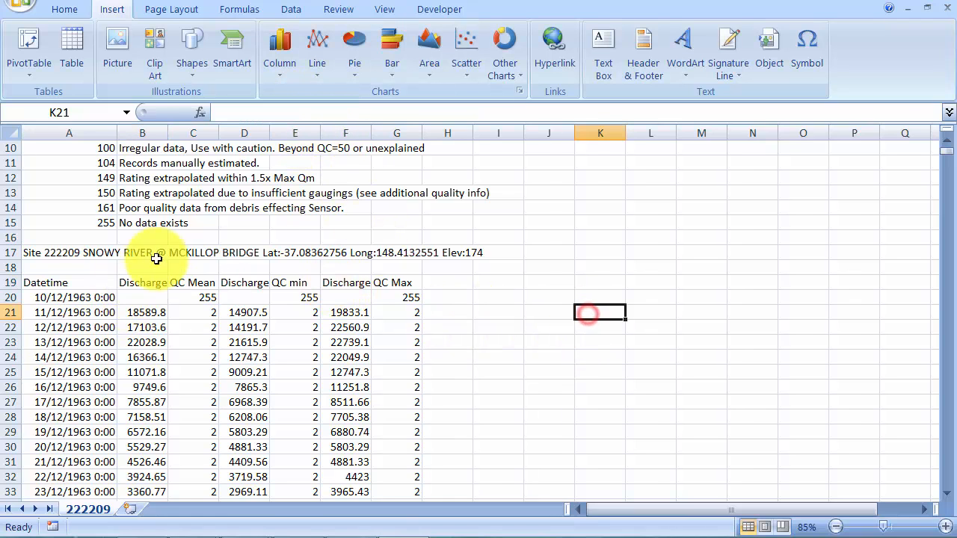
- Jump from the first date in the Datetime column to the last record
left_click_drag(62, 308, 60, 478)
scroll(60, 463, "down", 1)
left_click(72, 360)
left_click(70, 298)
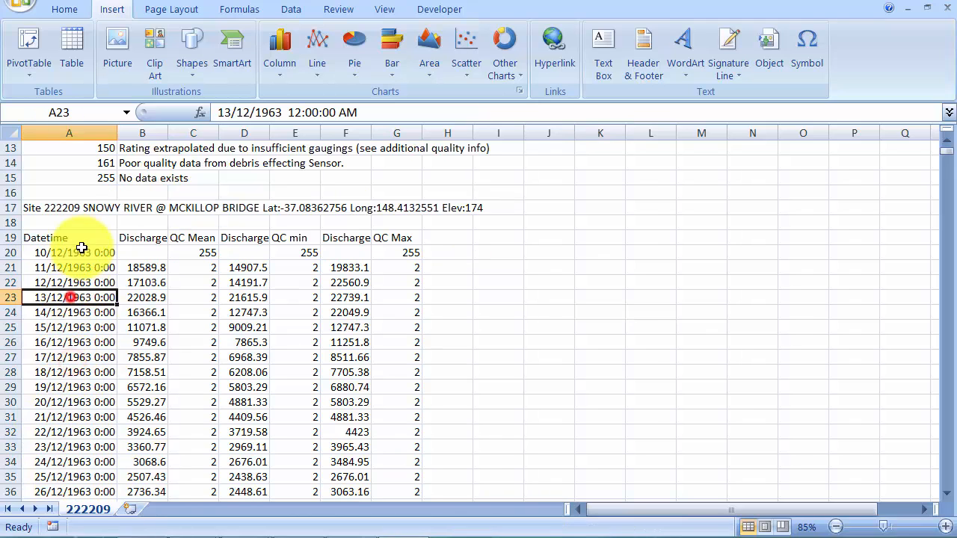
left_click(81, 248)
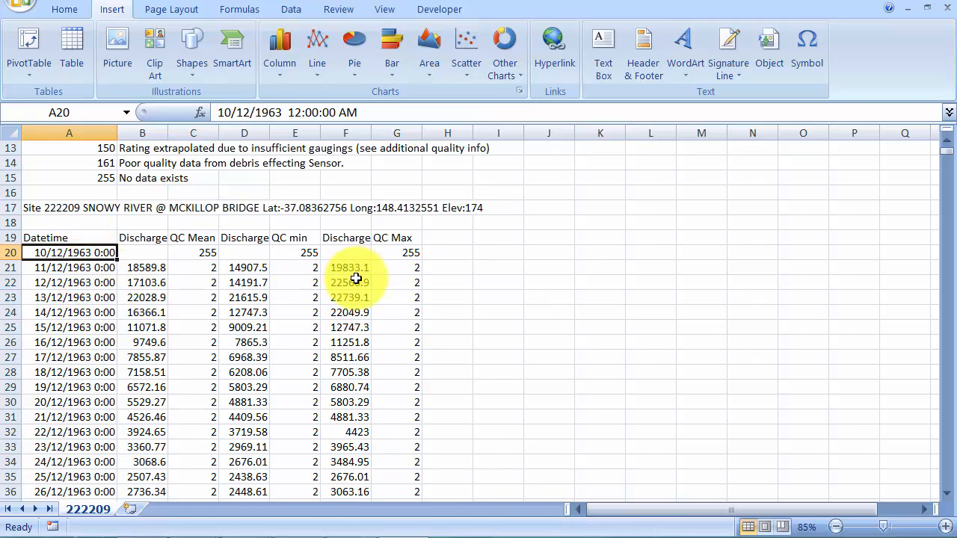
key("ctrl+Down")
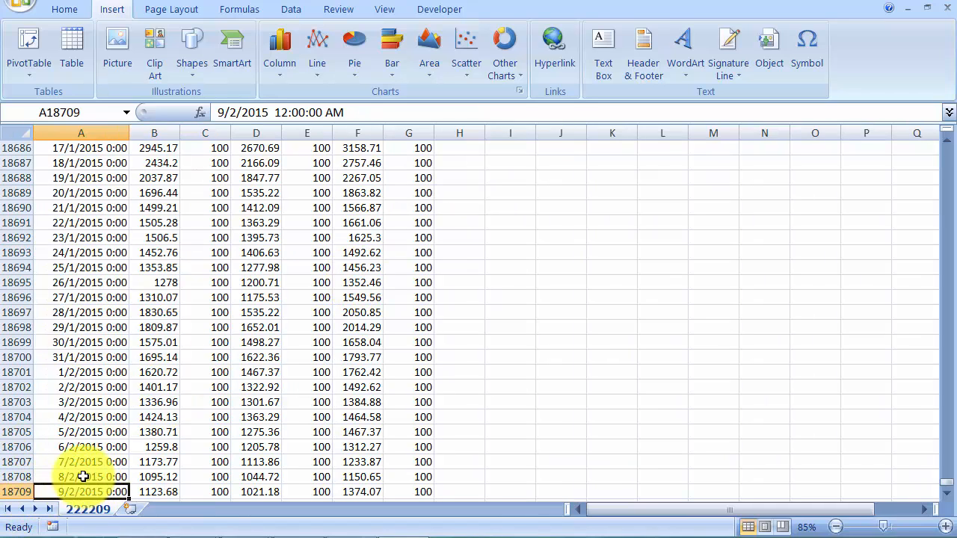
- Examine the final dates of the Datetime column around the end of the daily record
scroll(116, 400, "up", 2)
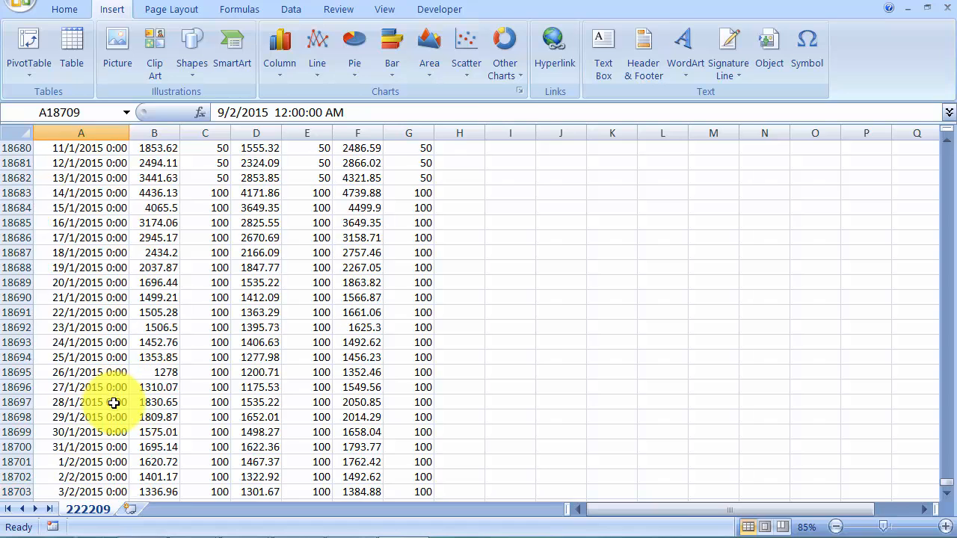
scroll(123, 411, "down", 2)
scroll(127, 416, "down", 2)
scroll(127, 416, "up", 2)
scroll(127, 423, "down", 1)
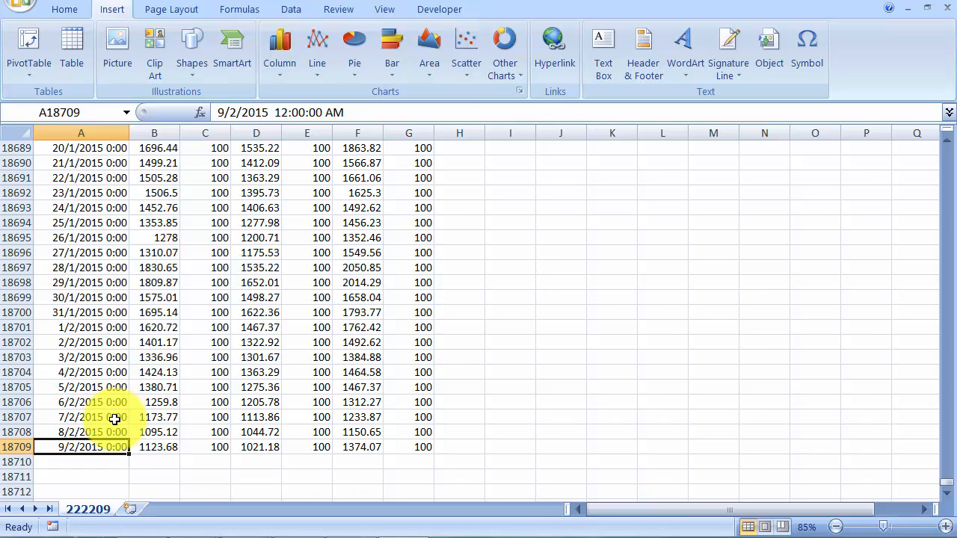
left_click(67, 444)
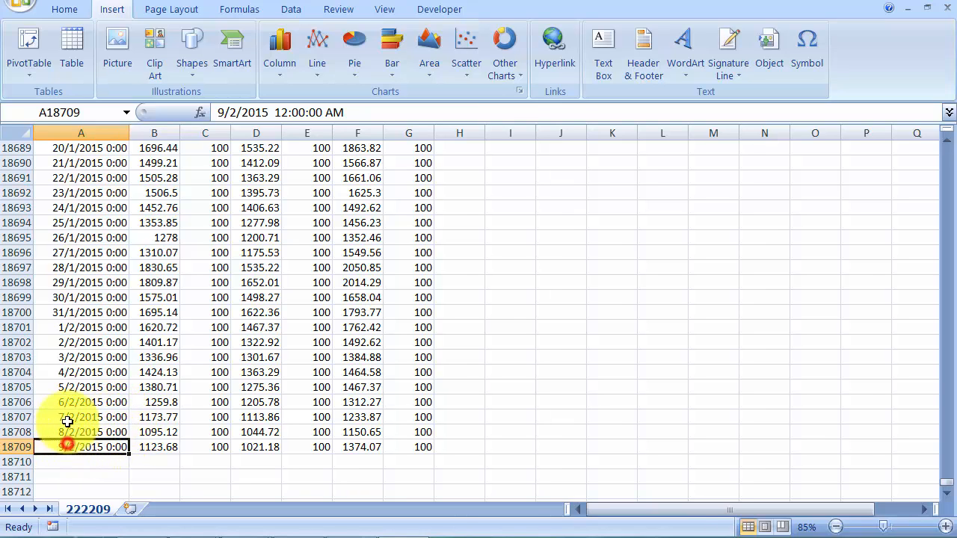
left_click_drag(68, 422, 75, 209)
left_click(75, 282)
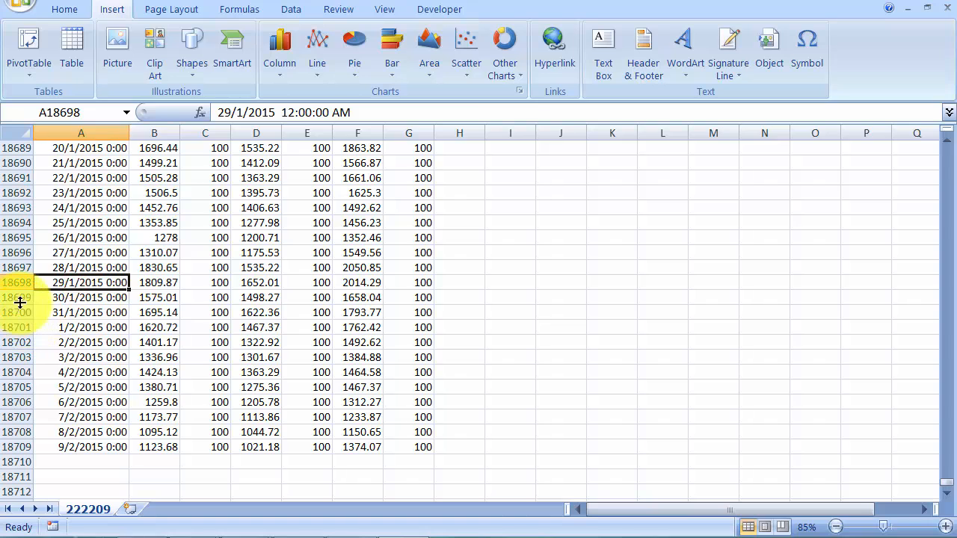
left_click(20, 302)
left_click(118, 446)
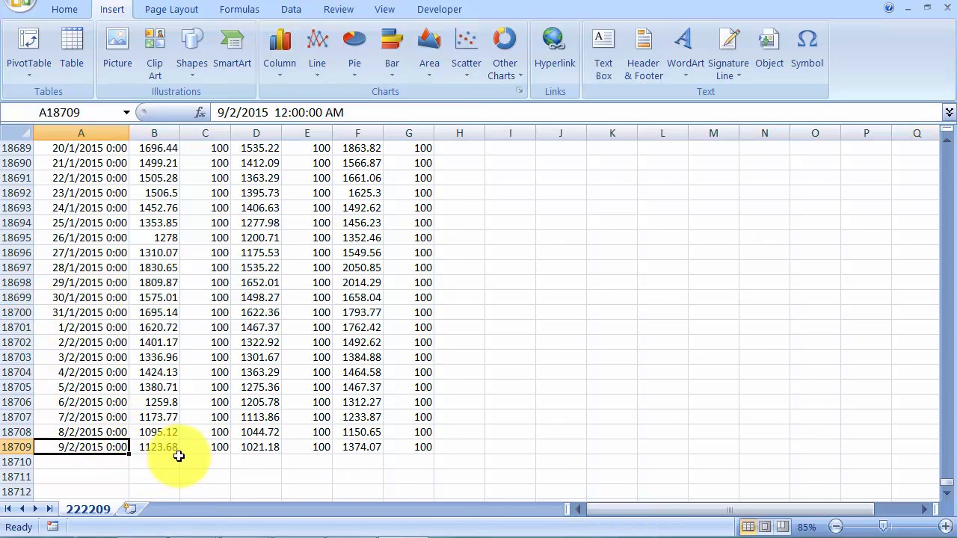
- Return to the Quality Codes (QC) heading in cell A1
key("ctrl+Up")
key("Up")
key("Up")
key("Up")
key("Up")
key("Up")
key("Up")
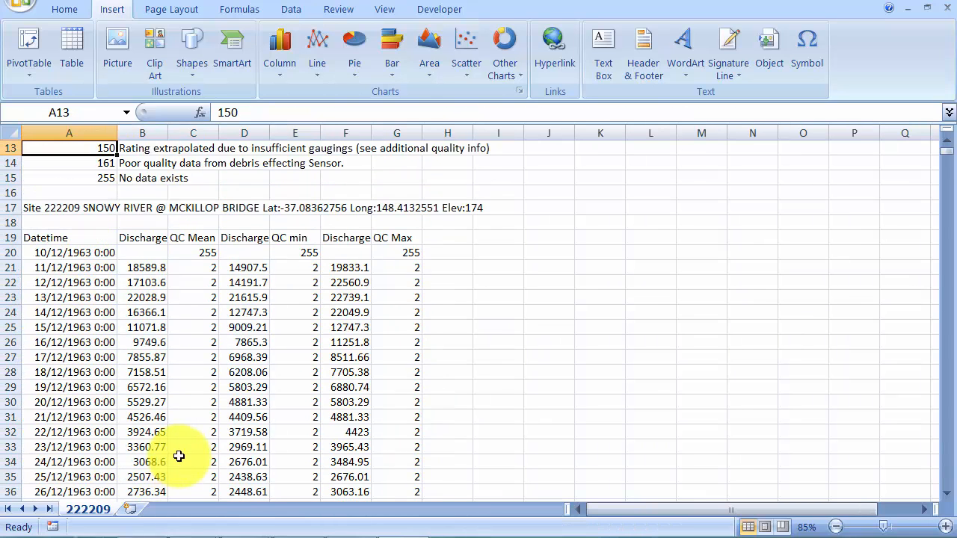
key("Up")
key("Up")
key("Up")
key("Up")
key("Up")
key("Up")
key("Up")
key("Up")
key("Up")
key("Up")
key("Up")
key("Up")
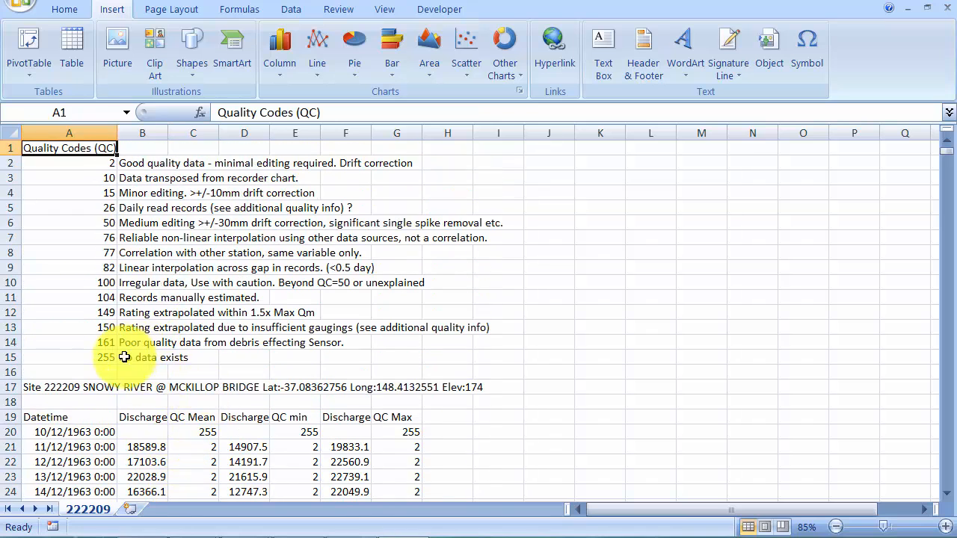
- Review the daily values in the mean discharge column
scroll(142, 385, "down", 3)
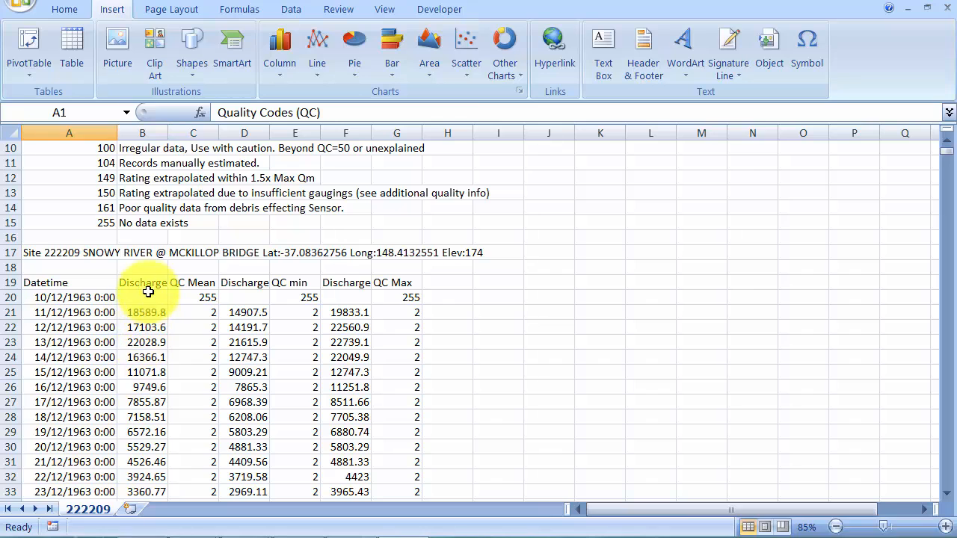
left_click_drag(148, 290, 149, 515)
left_click(149, 363)
scroll(199, 347, "up", 4)
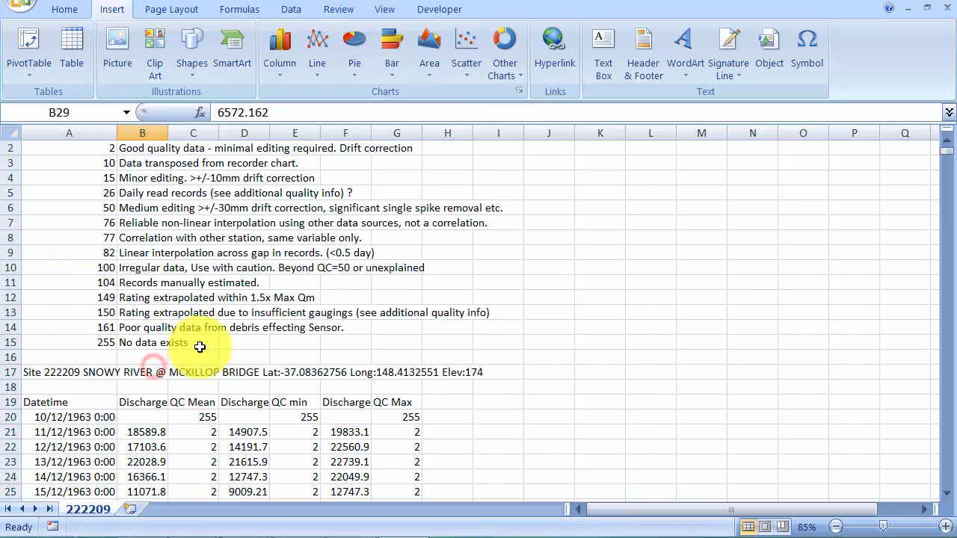
- Examine the codes in the QC Mean column and look up code 2 in the quality code list
left_click(193, 401)
scroll(192, 348, "down", 3)
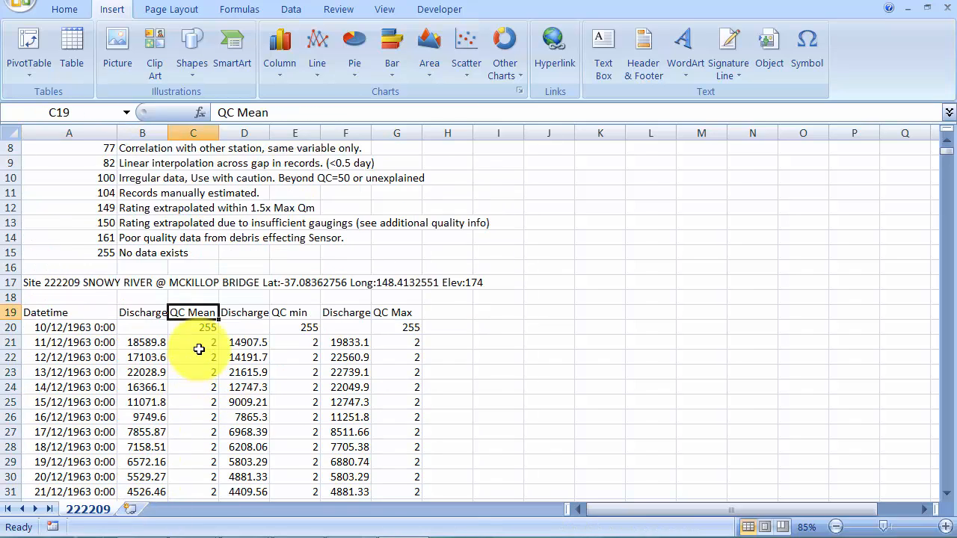
left_click(204, 303)
left_click_drag(204, 303, 199, 459)
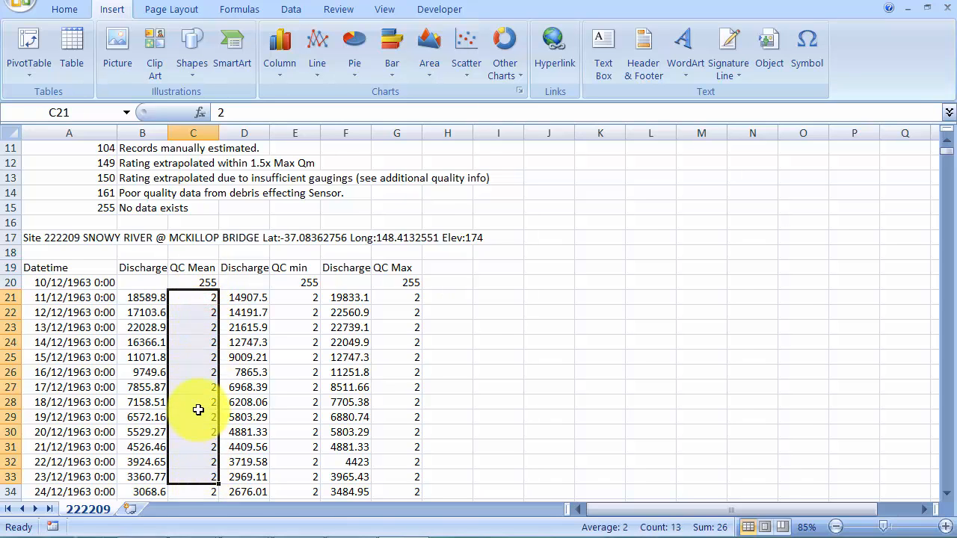
scroll(199, 387, "down", 2)
scroll(202, 377, "up", 3)
left_click(205, 372)
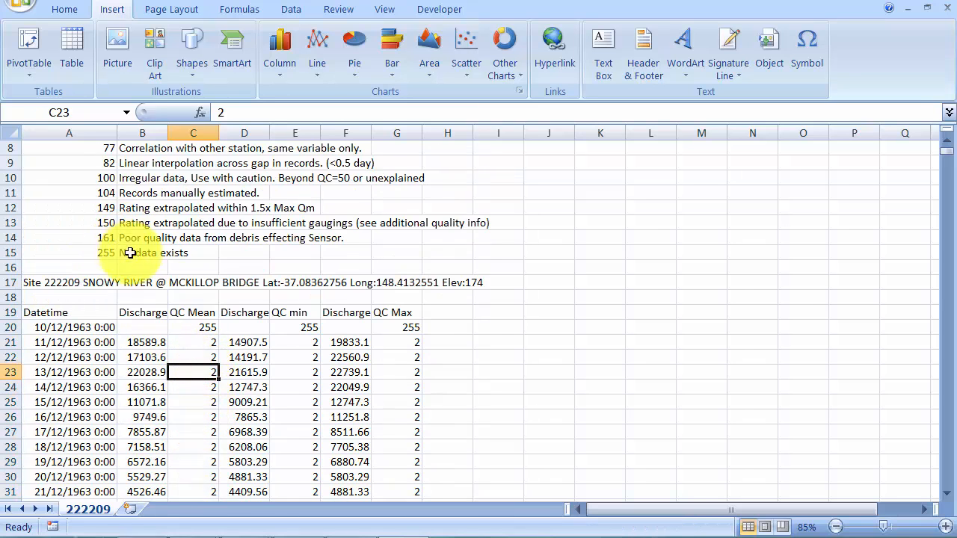
scroll(214, 316, "up", 3)
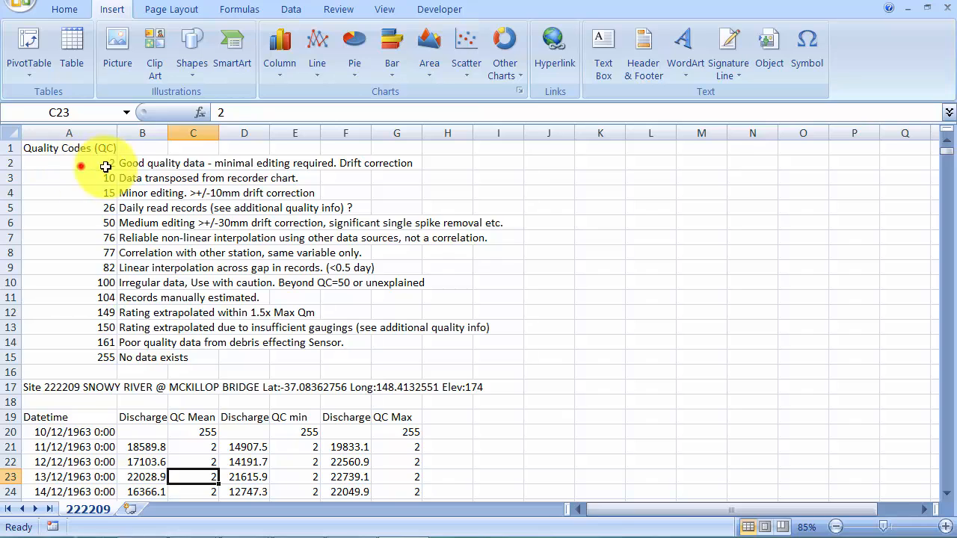
left_click_drag(78, 164, 121, 162)
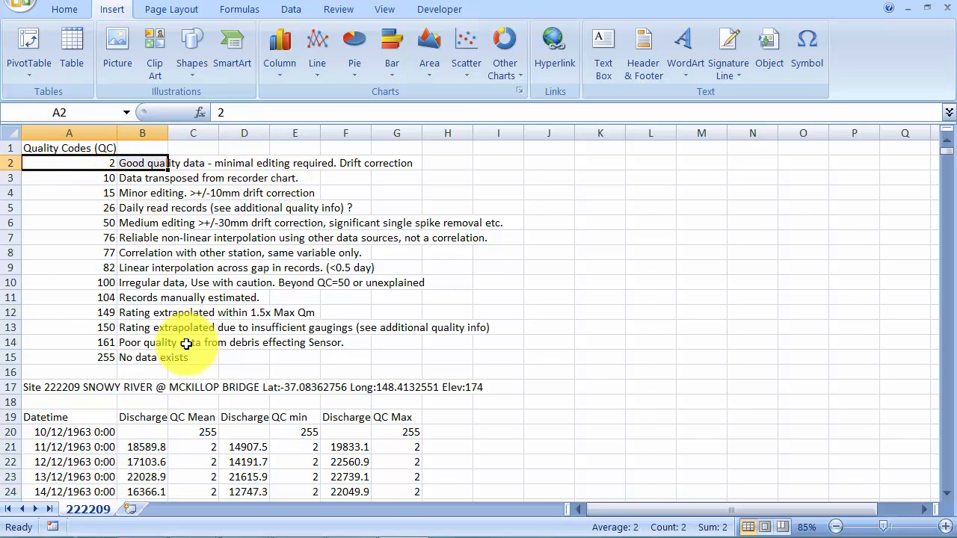
- Compare the QC Mean entries with the descriptions of codes 2 and 255 in the quality code list
scroll(218, 403, "down", 2)
left_click(216, 403)
left_click(202, 374)
scroll(128, 247, "up", 2)
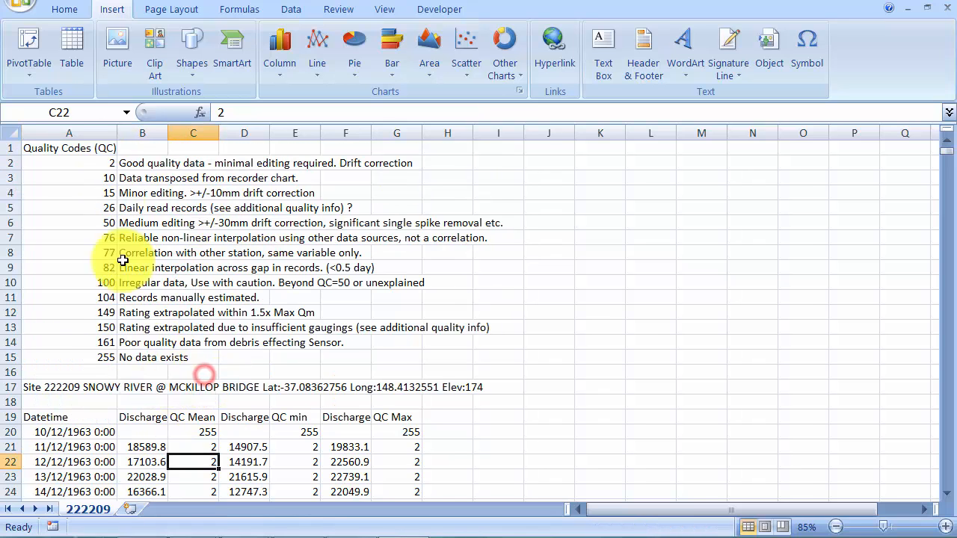
left_click_drag(109, 153, 177, 164)
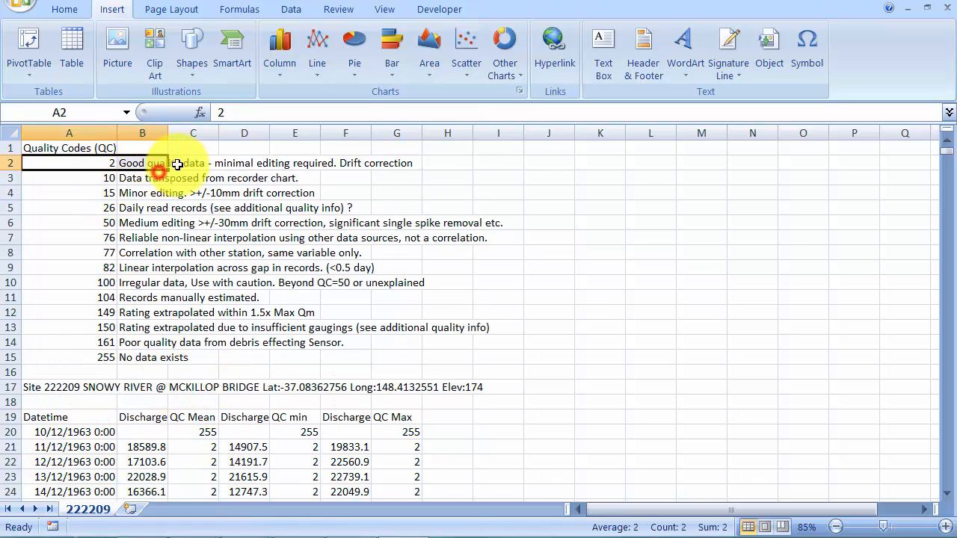
left_click(93, 358)
scroll(96, 359, "down", 2)
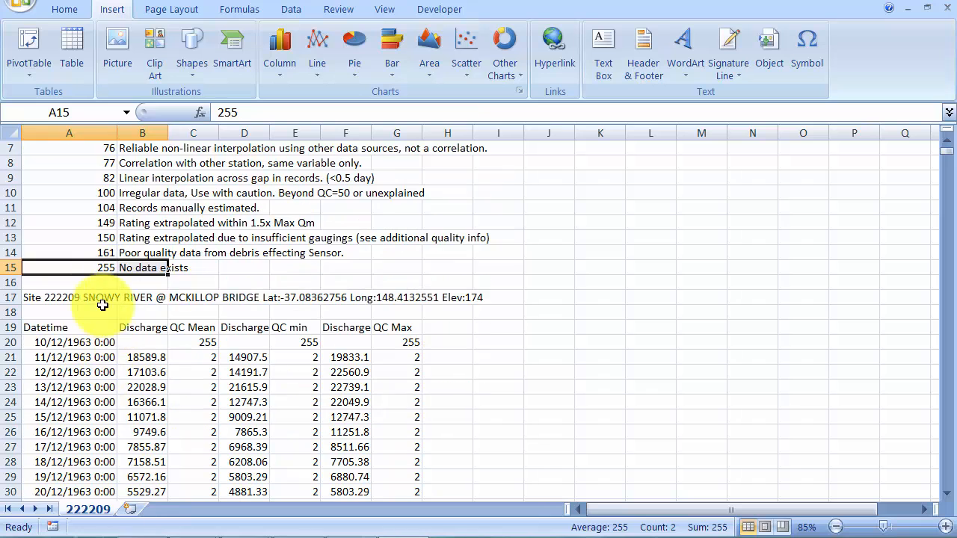
left_click(93, 268)
left_click(193, 372)
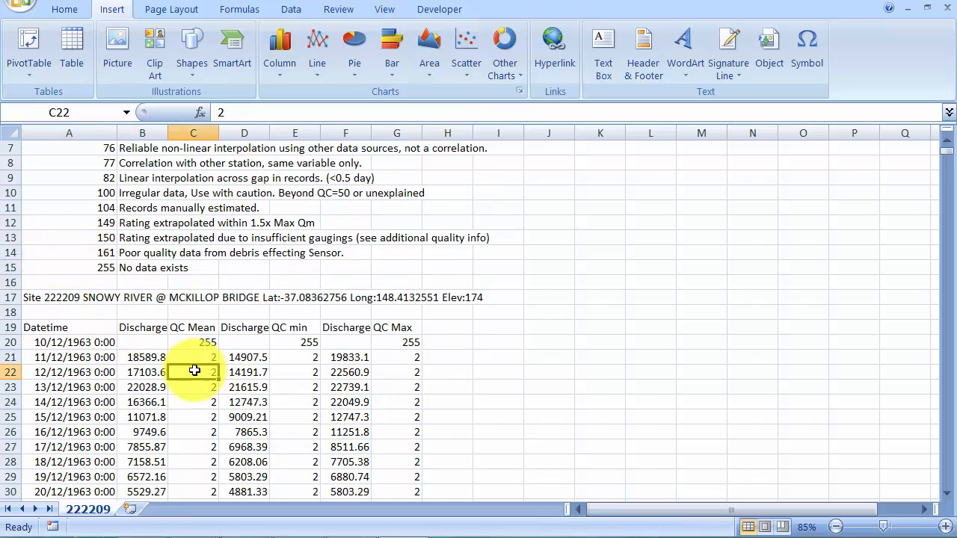
- Examine the first record in row 20 across the date, discharge and QC columns
scroll(190, 347, "down", 2)
scroll(194, 329, "up", 1)
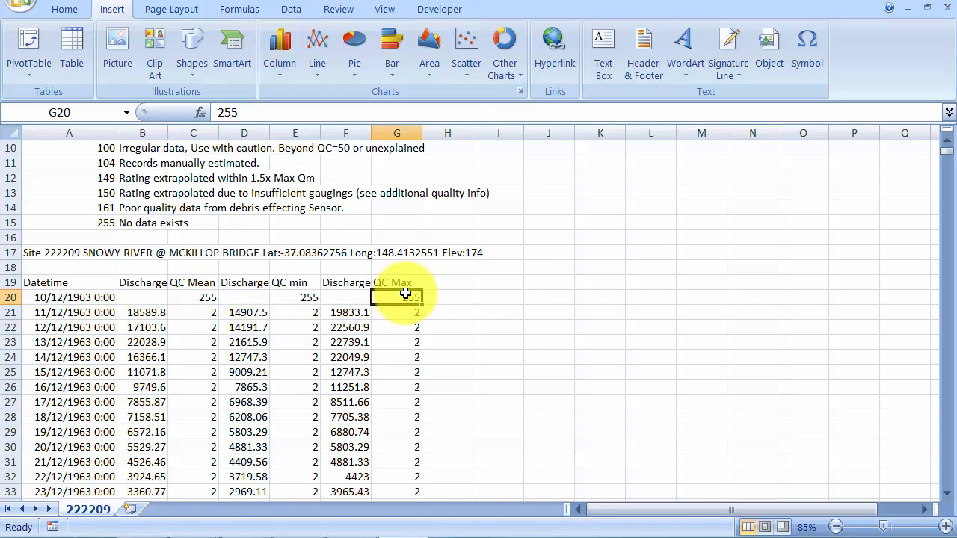
left_click_drag(403, 295, 47, 296)
left_click_drag(519, 318, 519, 322)
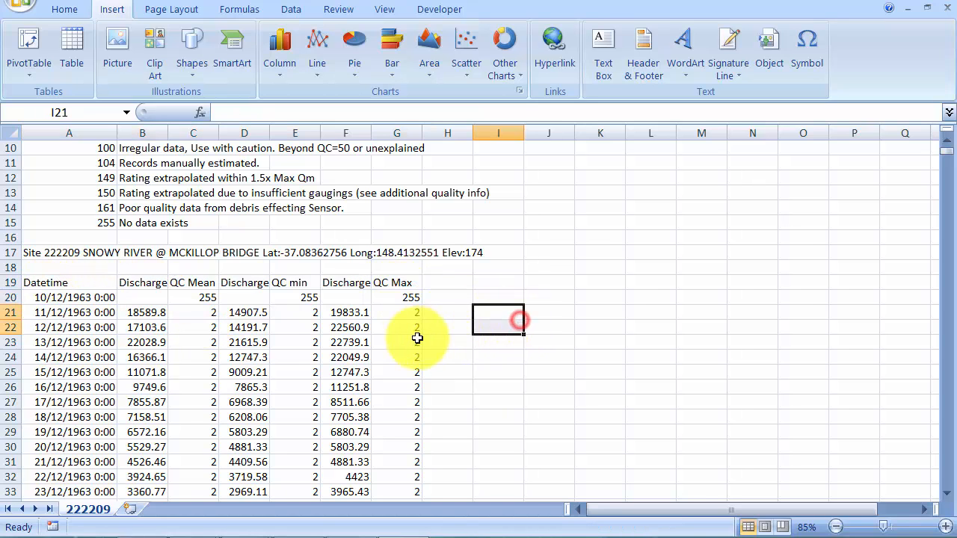
scroll(322, 314, "up", 3)
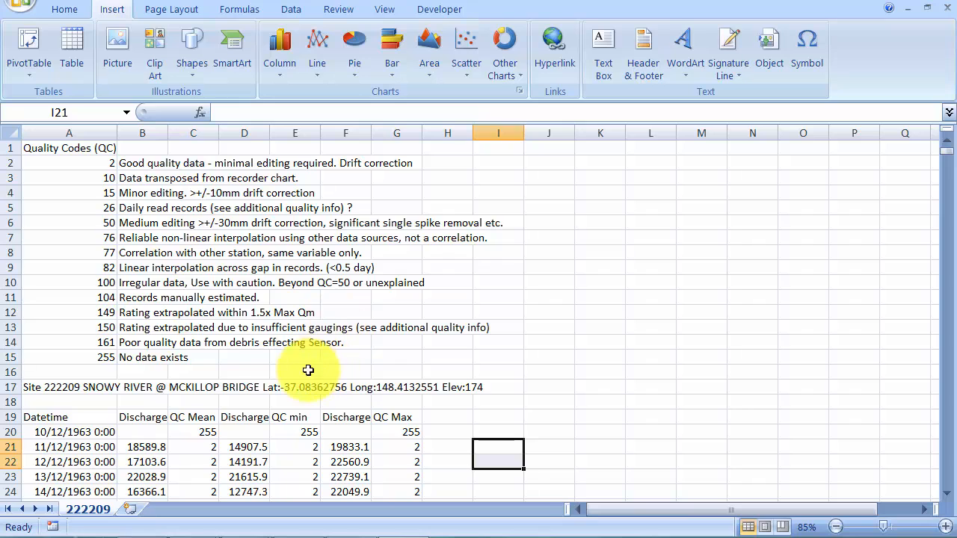
- Check the QC Mean code of the first record against the dates and discharges in the opening rows
left_click_drag(96, 425, 150, 474)
left_click(204, 447)
left_click(200, 431)
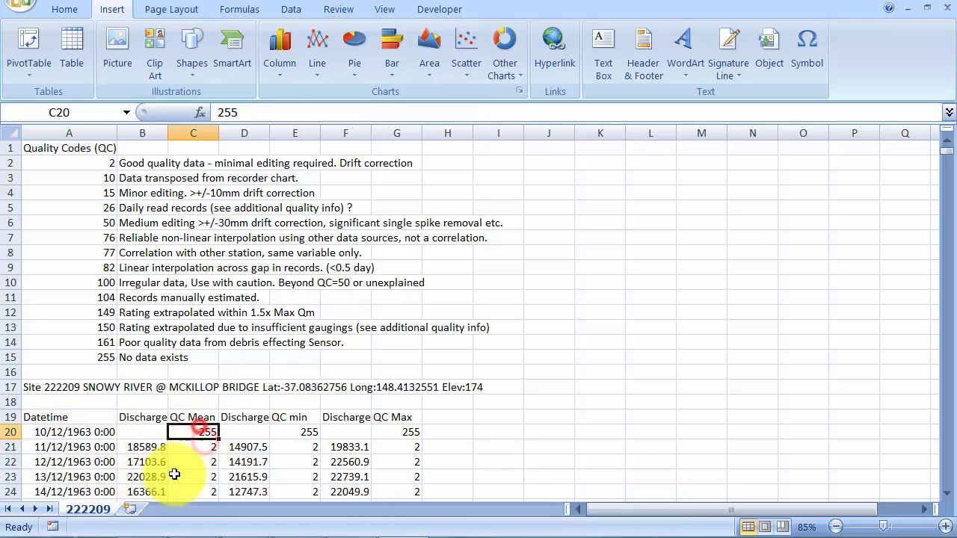
left_click_drag(56, 435, 139, 470)
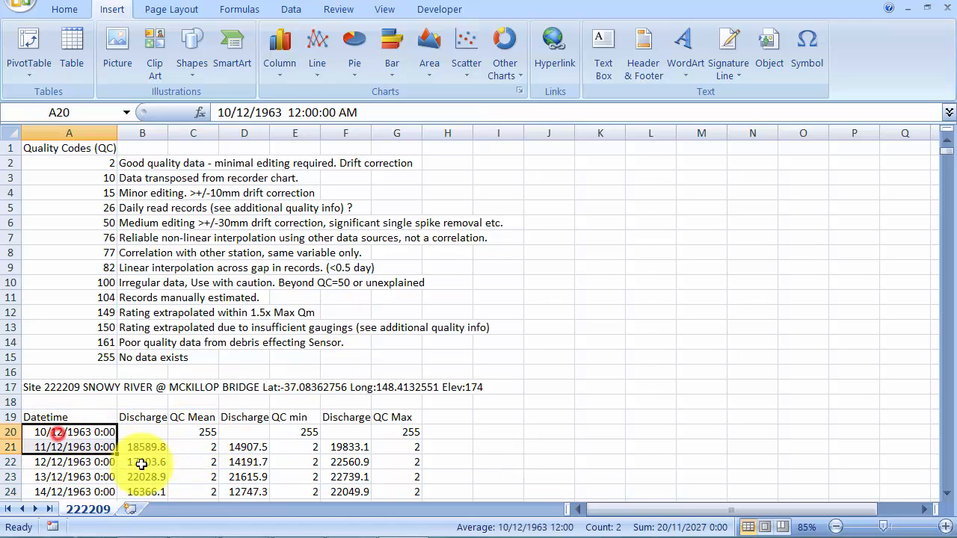
left_click(192, 432)
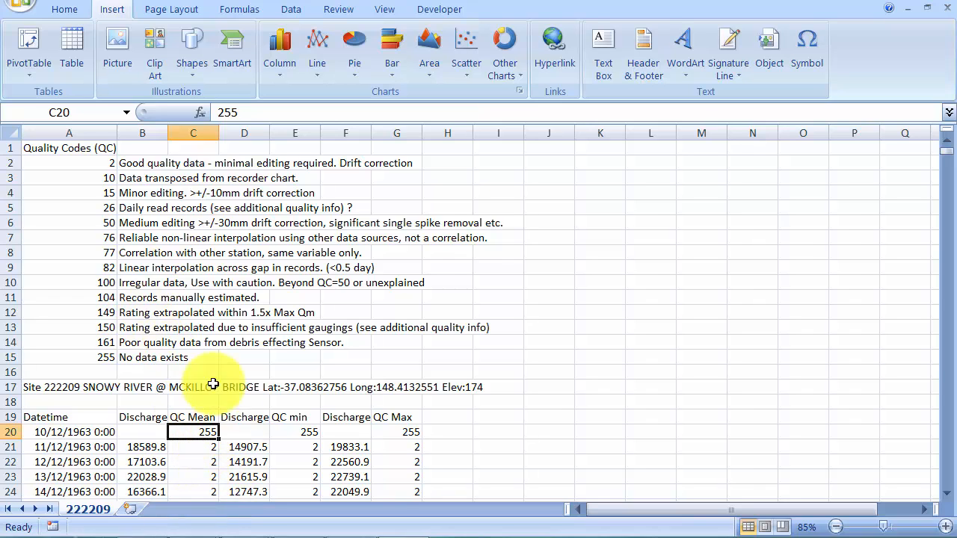
- Check the extent of the discharge table from the Datetime header to its last record, and return to the header cell A19
left_click(530, 399)
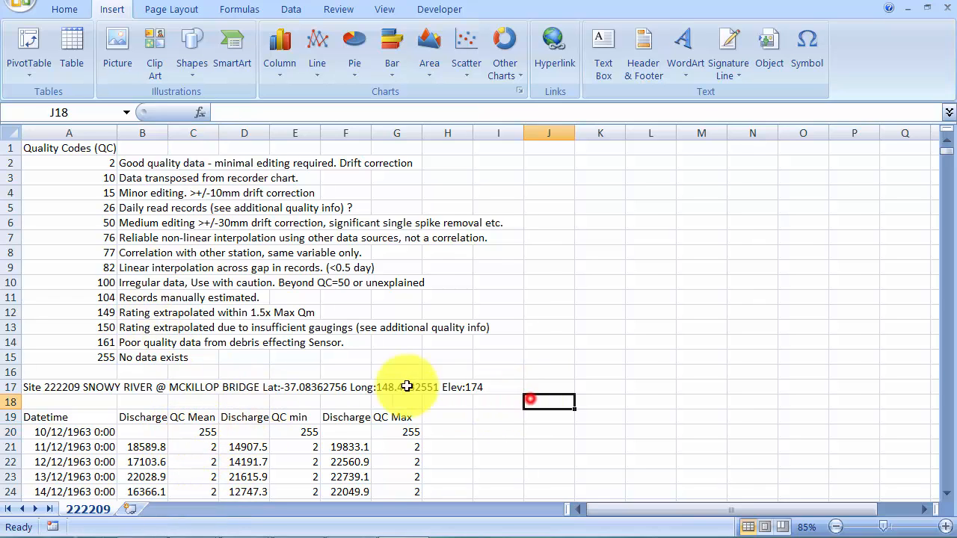
left_click(60, 417)
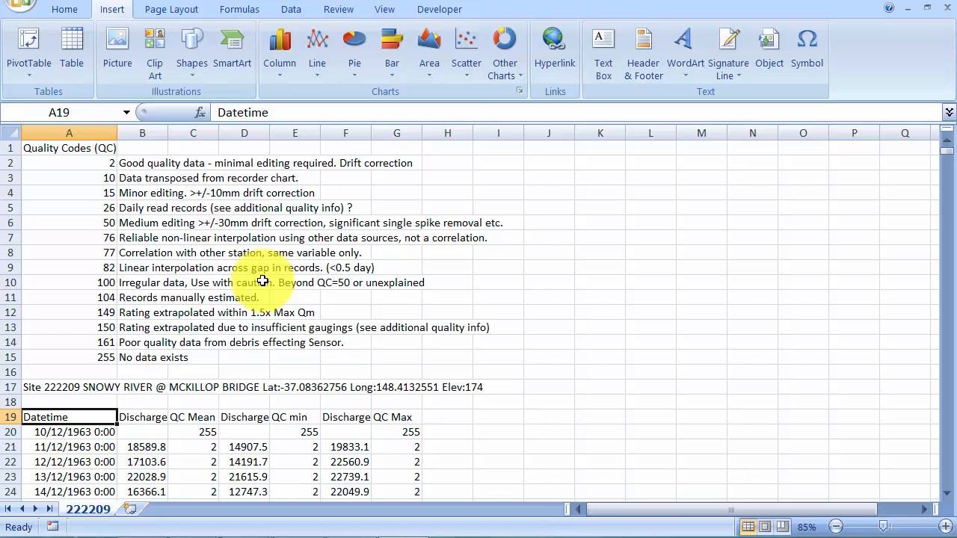
key("ctrl+shift+Right")
key("ctrl+shift+Down")
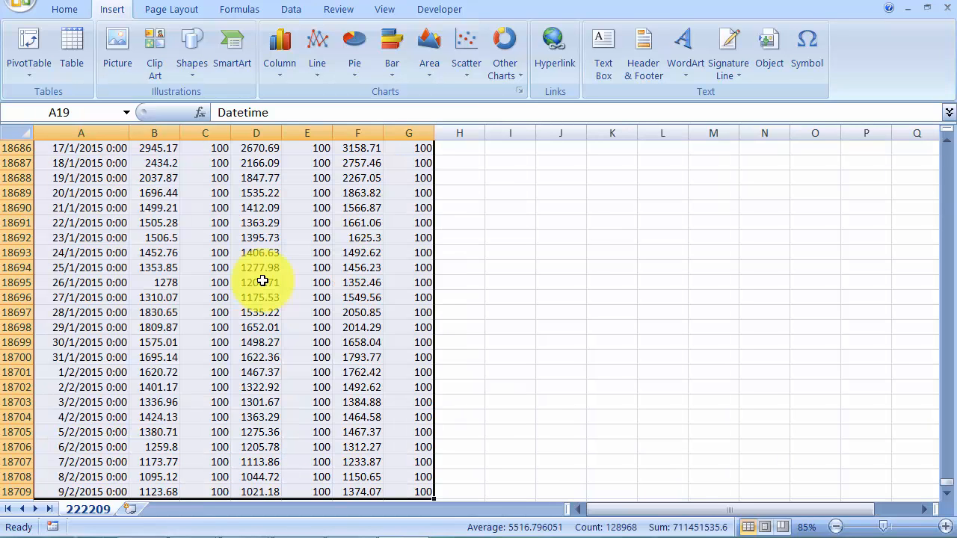
key("Left")
key("Up")
key("Down")
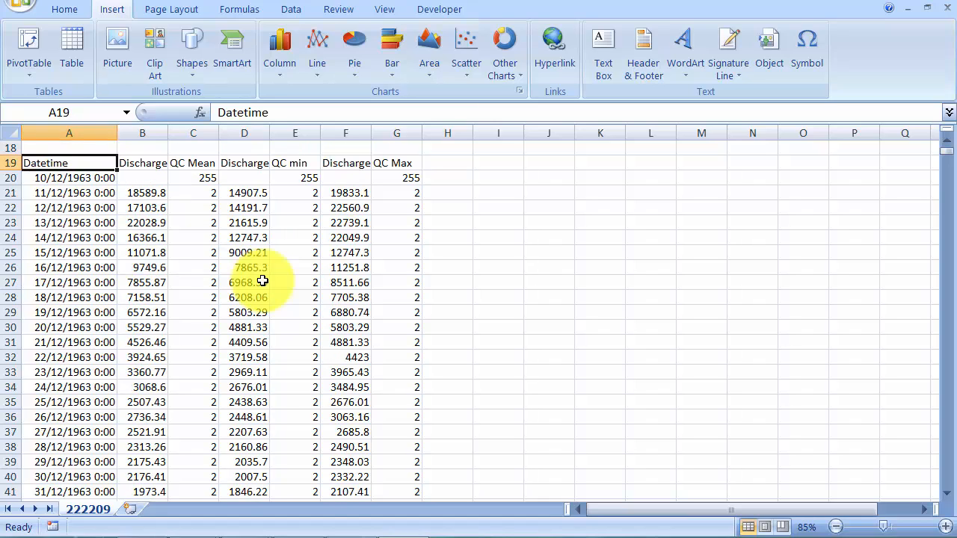
- Select the full data table A19:G18709 and create a PivotTable from it on a new worksheet
key("ctrl+shift+Right")
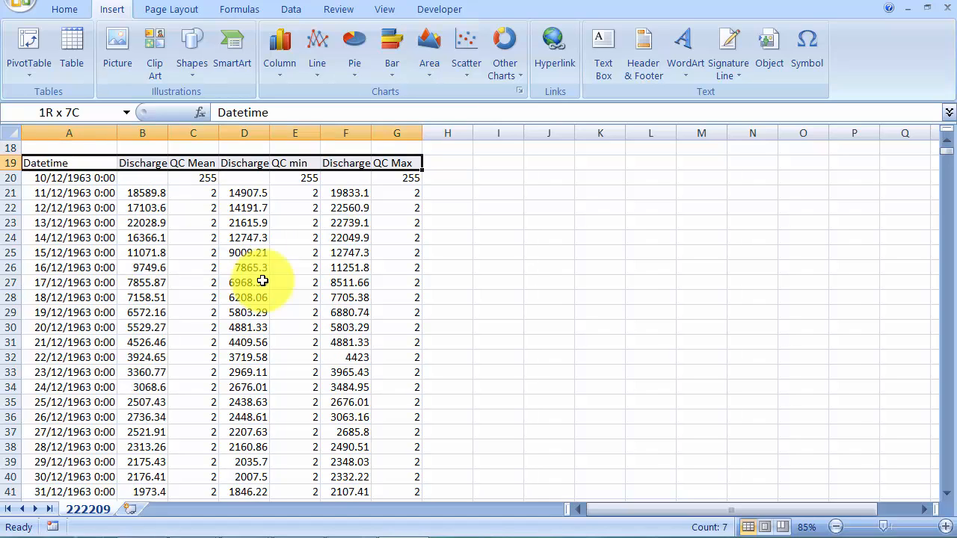
key("ctrl+shift+Down")
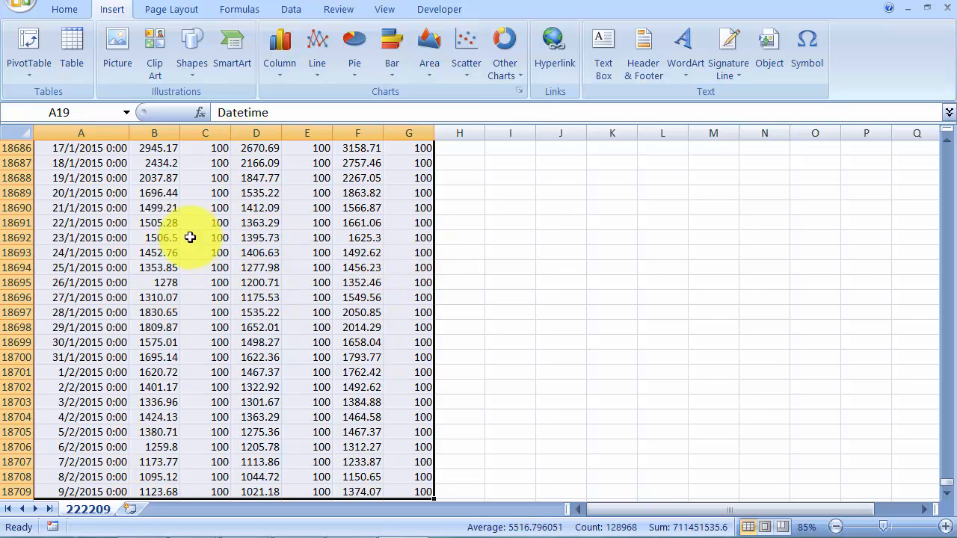
left_click(24, 68)
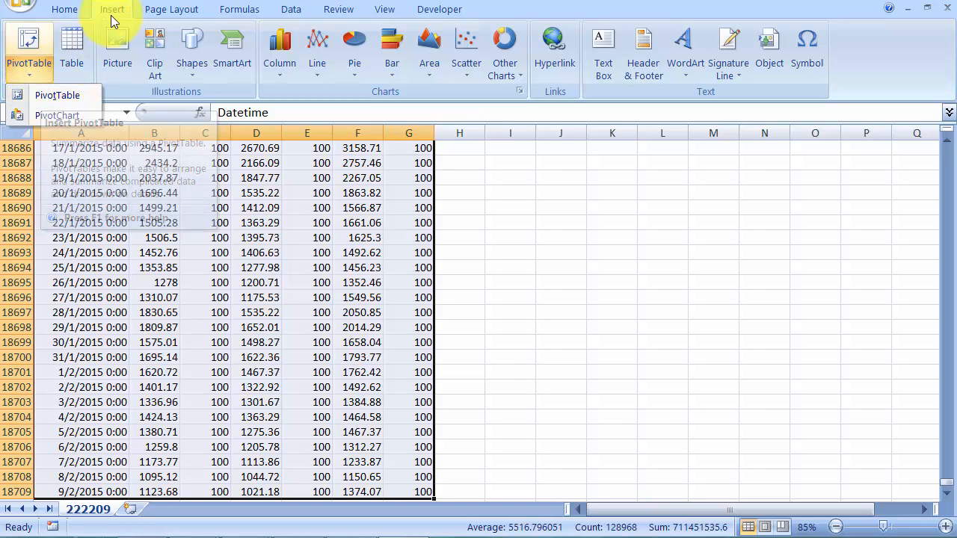
left_click(53, 97)
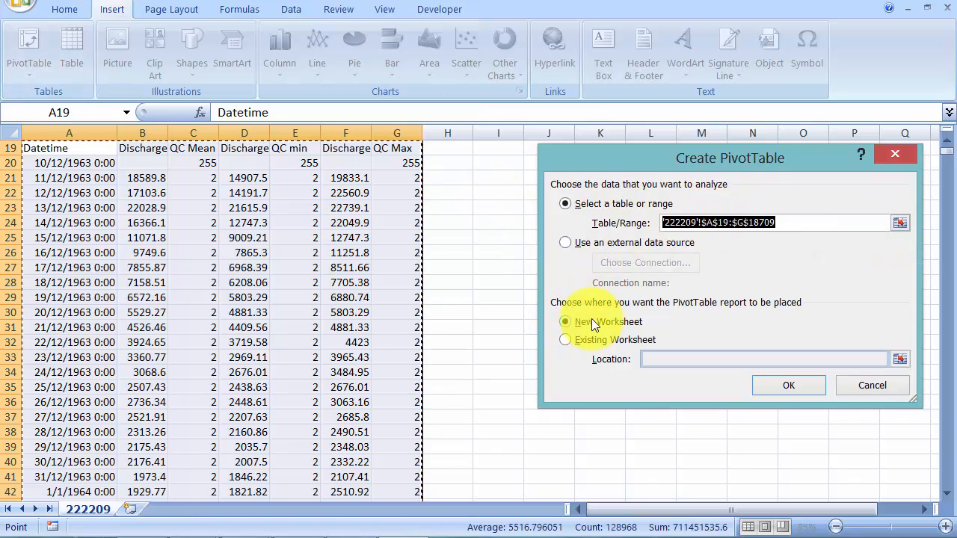
left_click(770, 386)
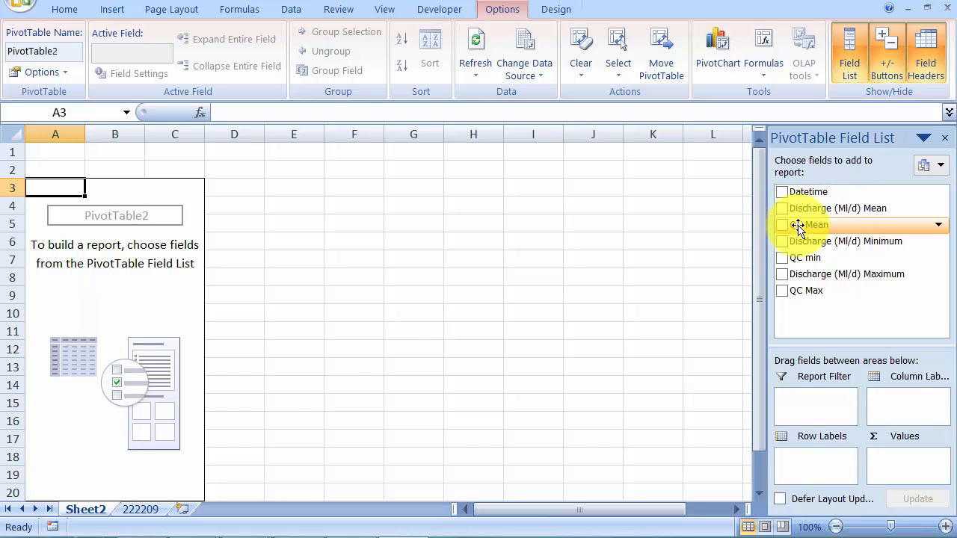
- Add Datetime as the PivotTable's row labels and place Discharge (Ml/d) Mean in the values area
left_click(781, 192)
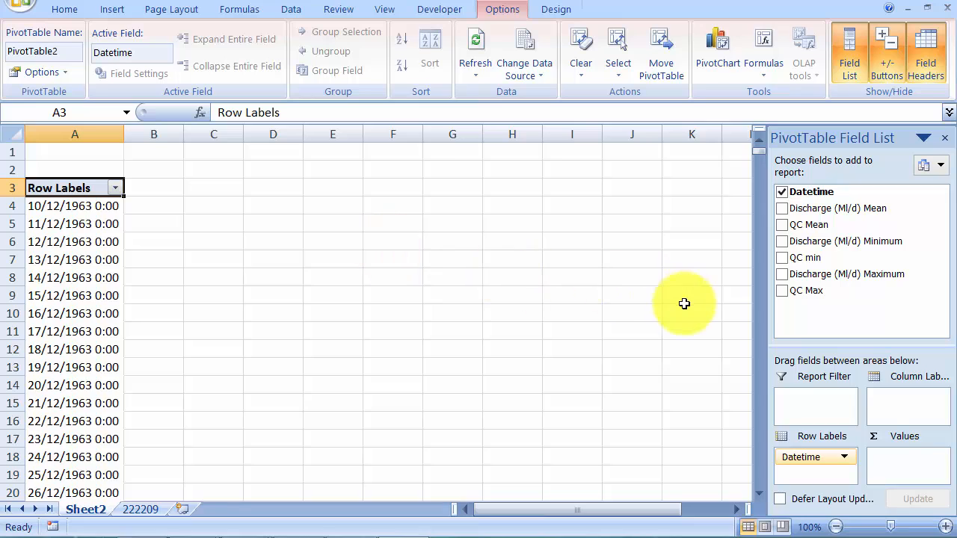
left_click(781, 207)
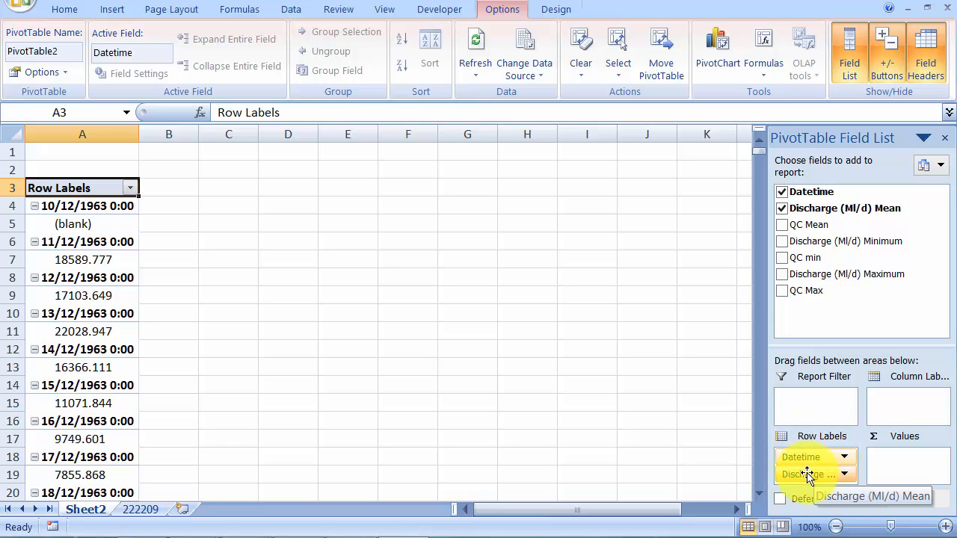
left_click_drag(895, 457, 809, 478)
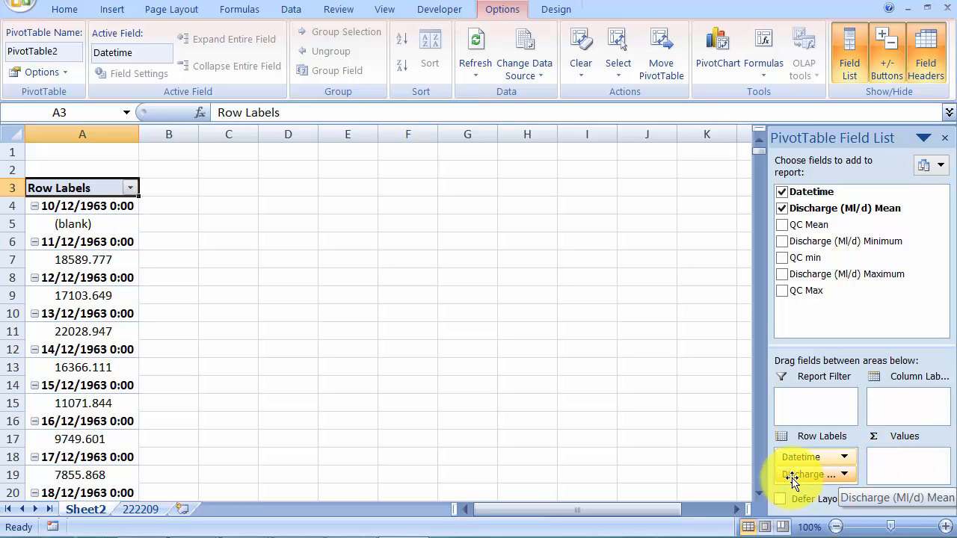
left_click_drag(795, 482, 905, 467)
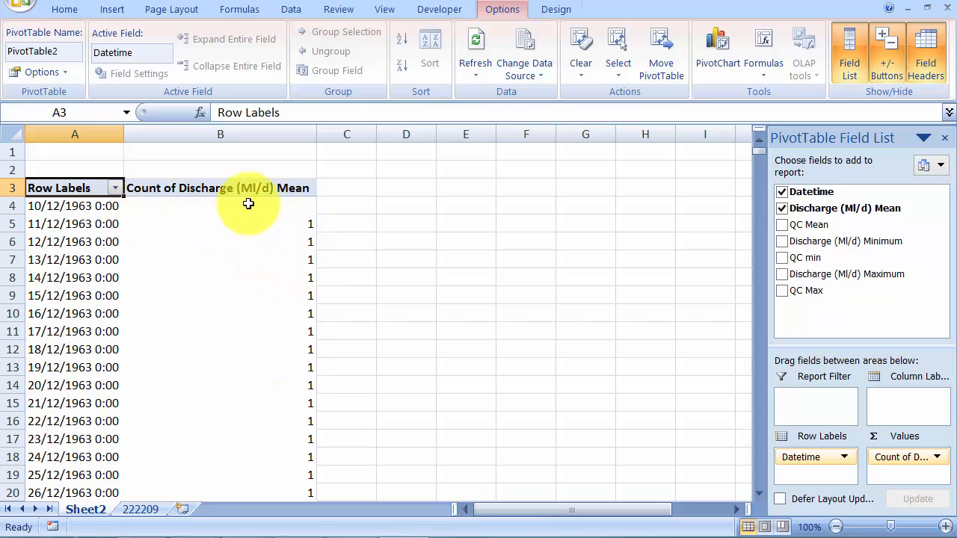
left_click(275, 212)
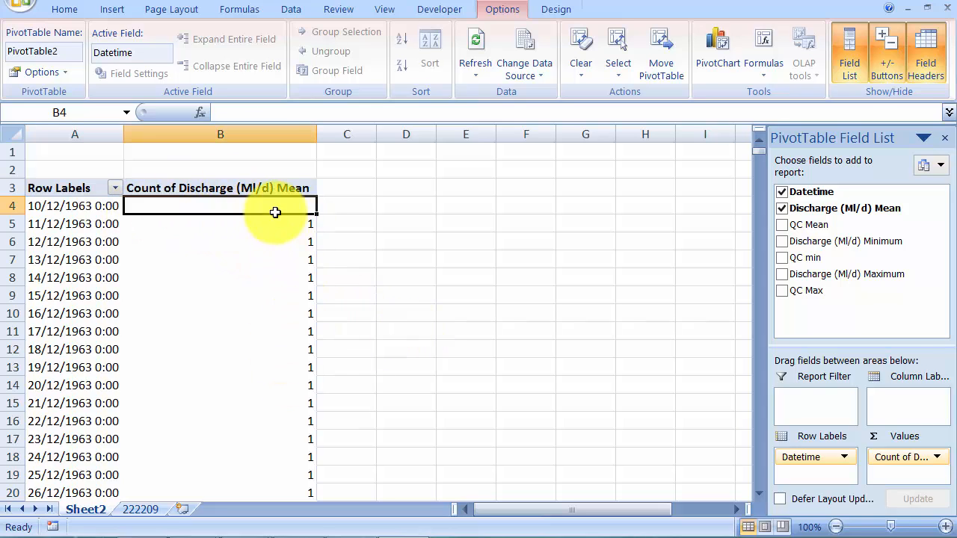
left_click(274, 221)
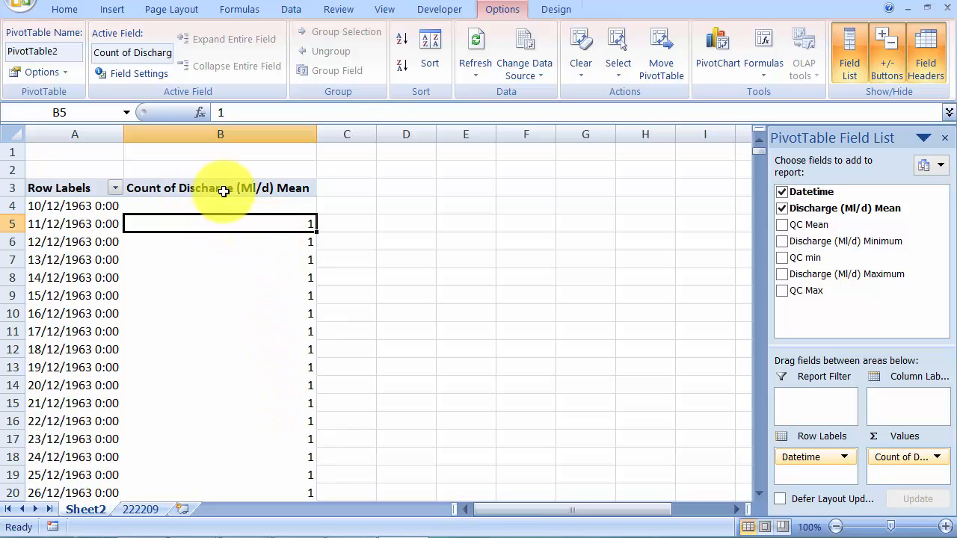
left_click(190, 187)
left_click(246, 211)
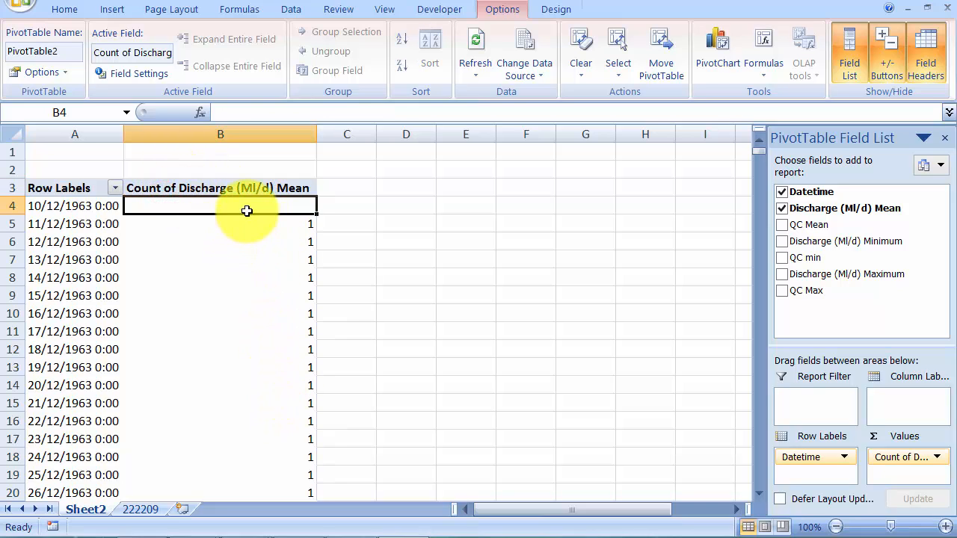
- Change the summary calculation of the Discharge (Ml/d) Mean value field to Sum
left_click(938, 458)
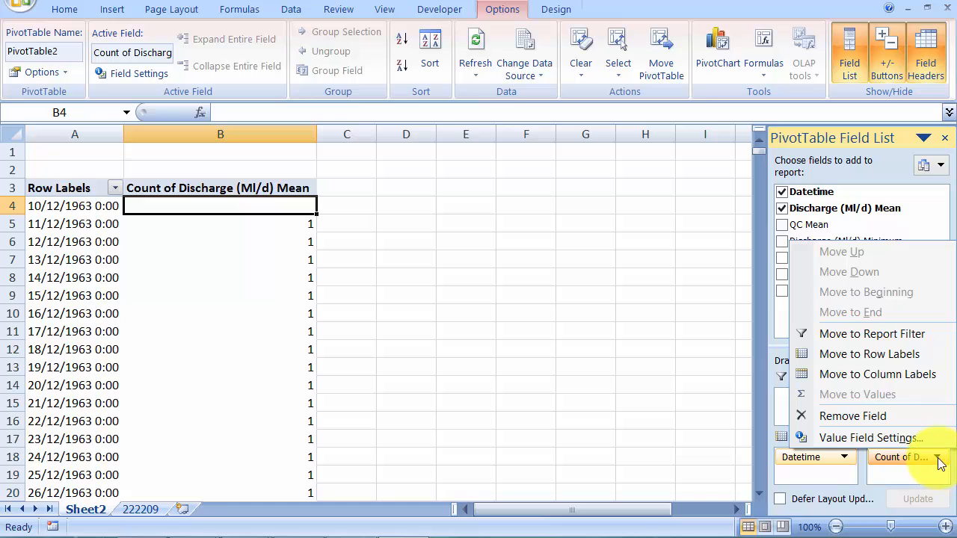
left_click(929, 466)
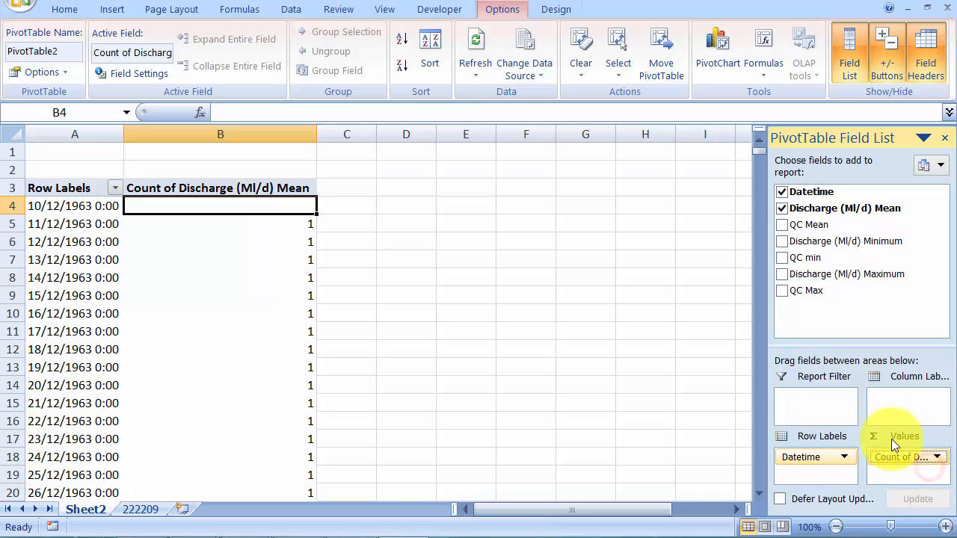
left_click(940, 459)
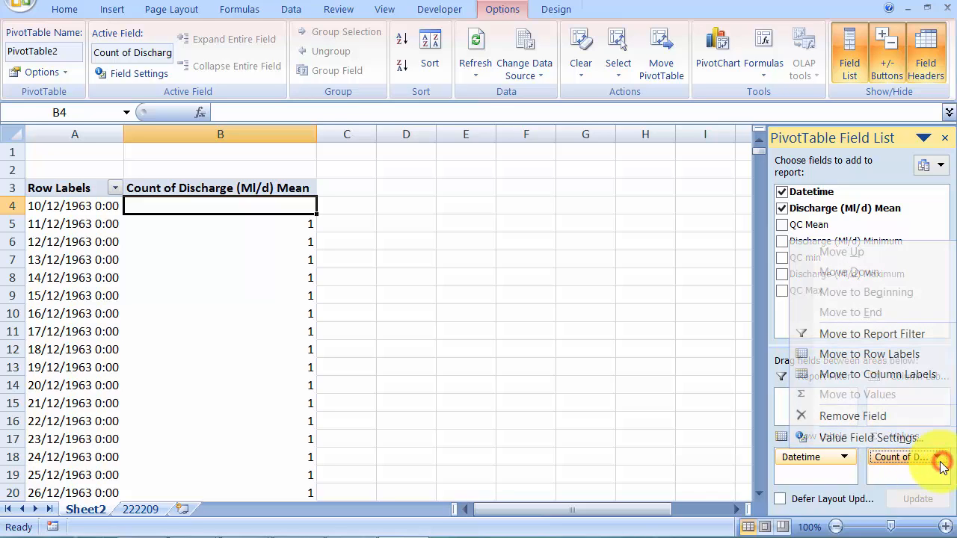
left_click(870, 437)
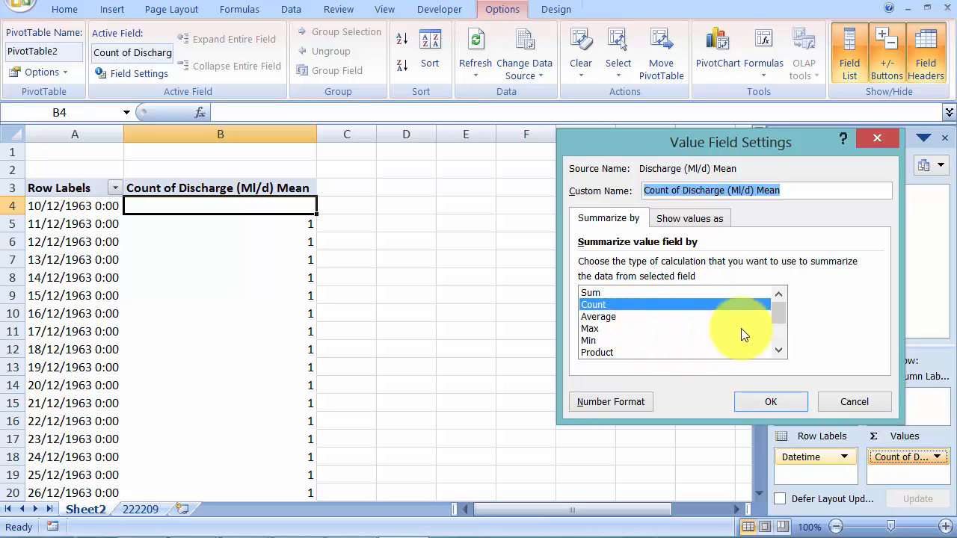
mouse_move(775, 314)
left_mouse_down()
mouse_move(776, 324)
mouse_move(775, 306)
left_mouse_up()
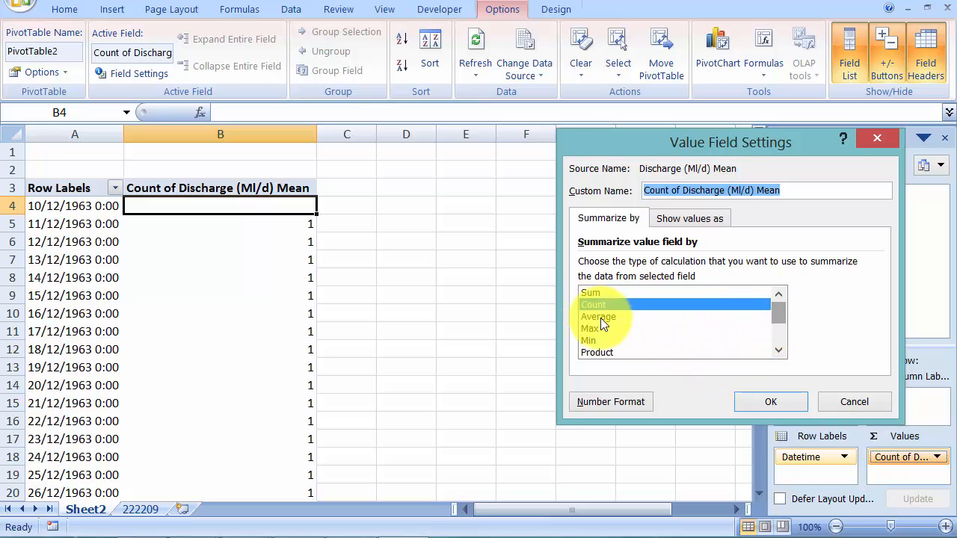
left_click(595, 333)
left_click(602, 305)
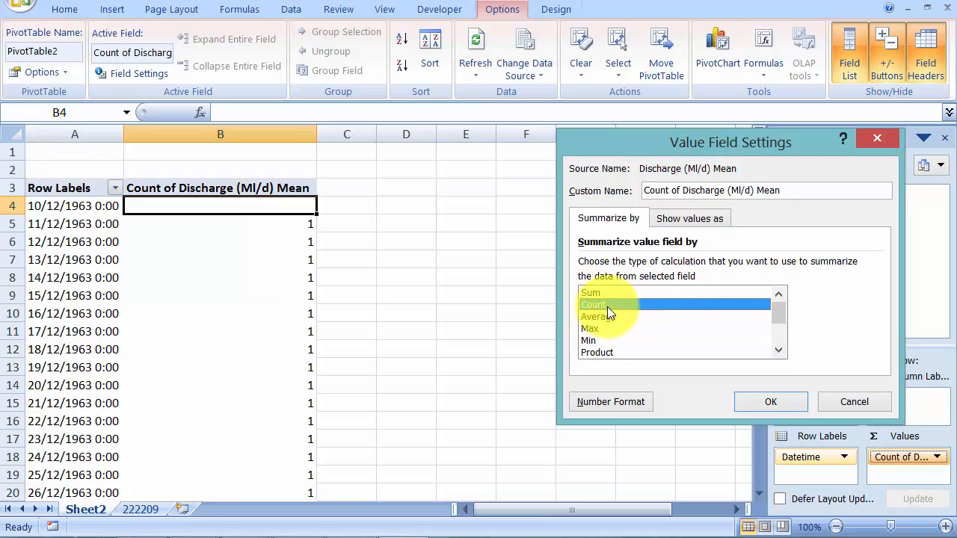
left_click(595, 293)
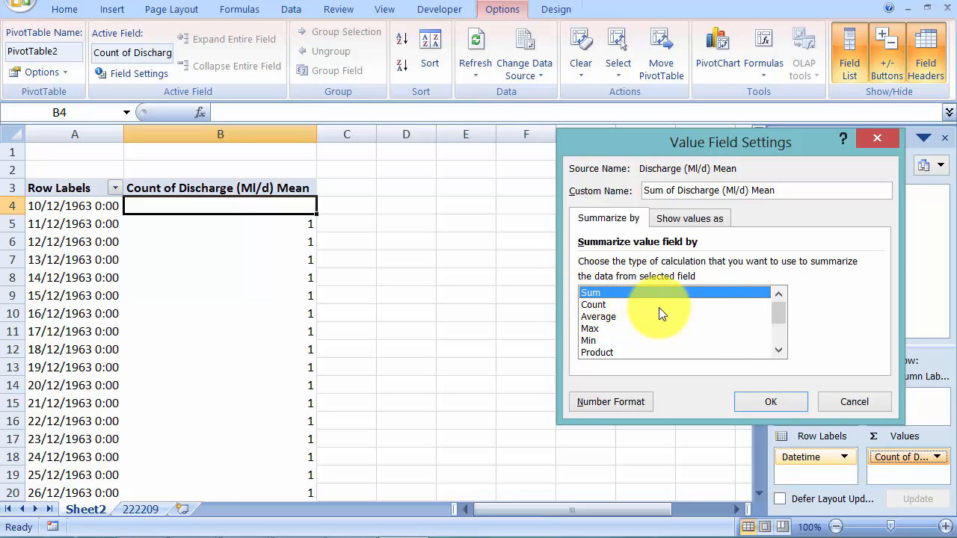
left_click(759, 400)
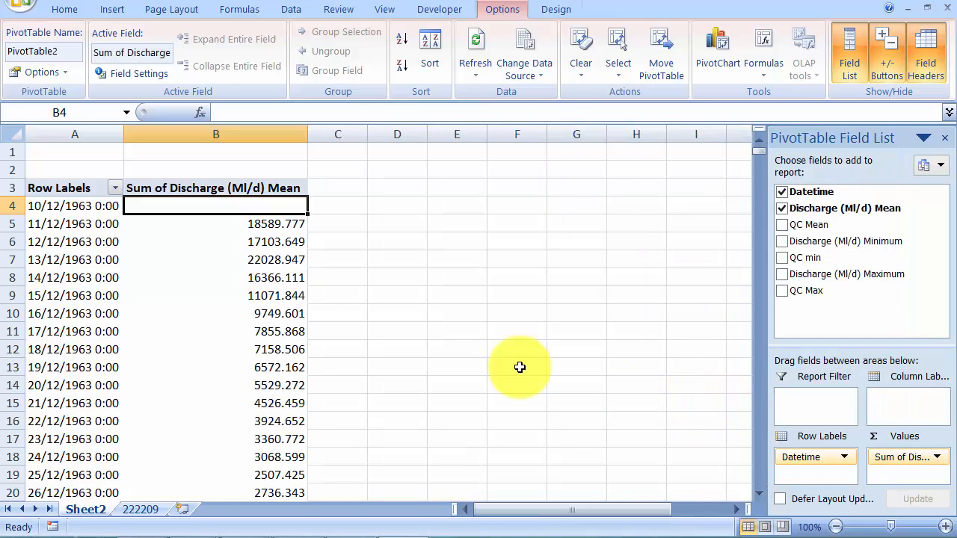
- Examine the daily dates and summed discharges in the PivotTable, including the row for 16/12/1963
left_click(207, 223)
scroll(210, 291, "down", 7)
scroll(210, 304, "up", 7)
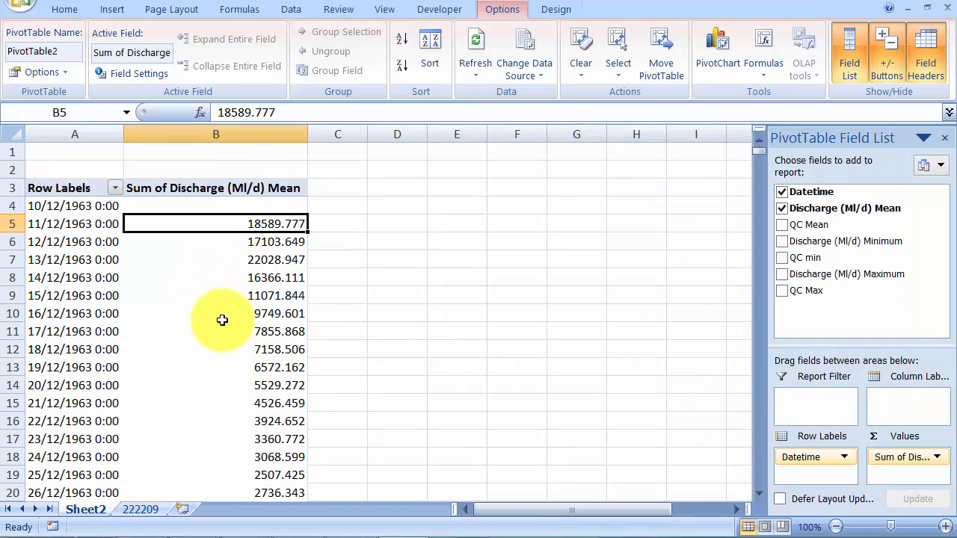
left_click(132, 306)
left_click(88, 310)
scroll(87, 329, "down", 6)
scroll(86, 335, "up", 6)
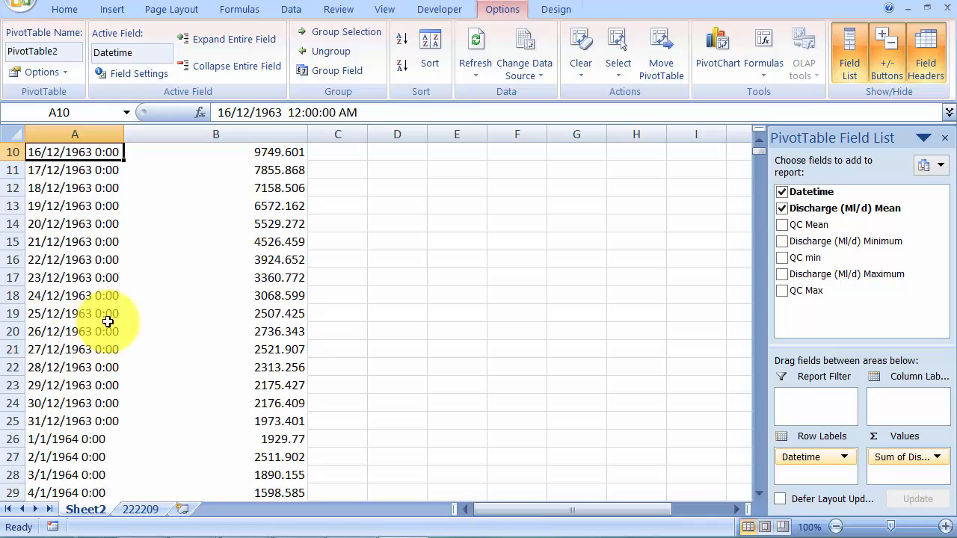
left_click(252, 317)
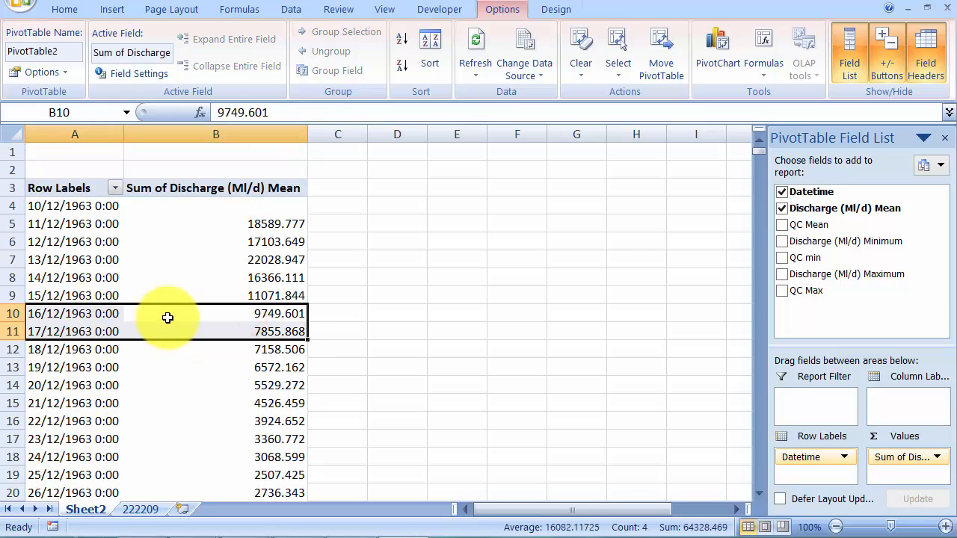
- Compare the PivotTable's entry for 16/12/1963 with the date and mean discharge in the source data on sheet 222209
left_click(140, 509)
left_click(88, 282)
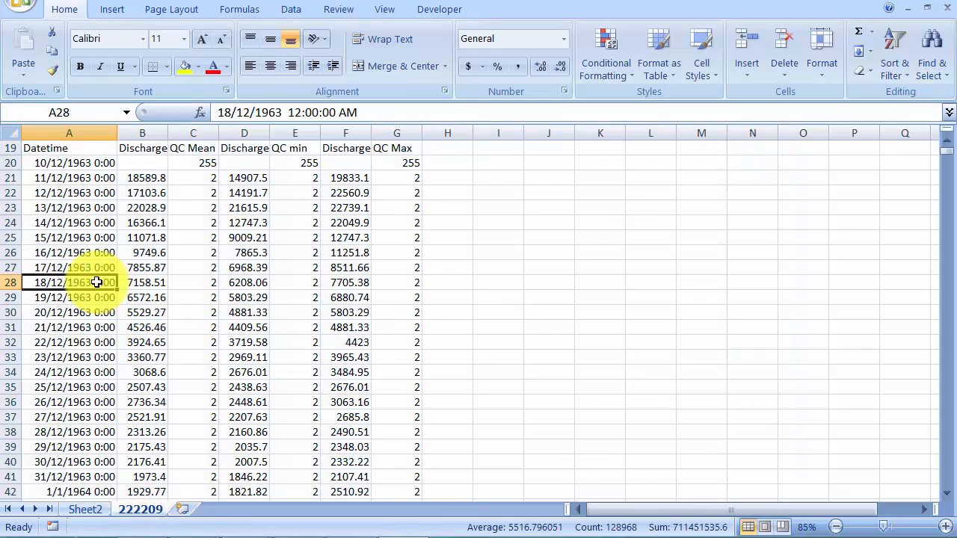
scroll(86, 283, "up", 3)
scroll(78, 247, "down", 2)
left_click(59, 296)
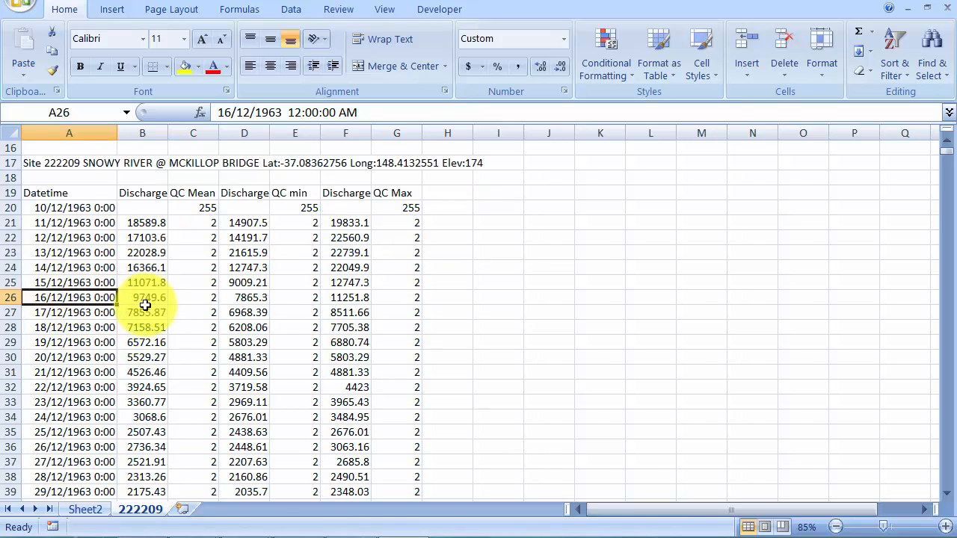
left_click(143, 305, "ctrl")
left_click(143, 300)
left_click(90, 298, "ctrl")
left_click(145, 284)
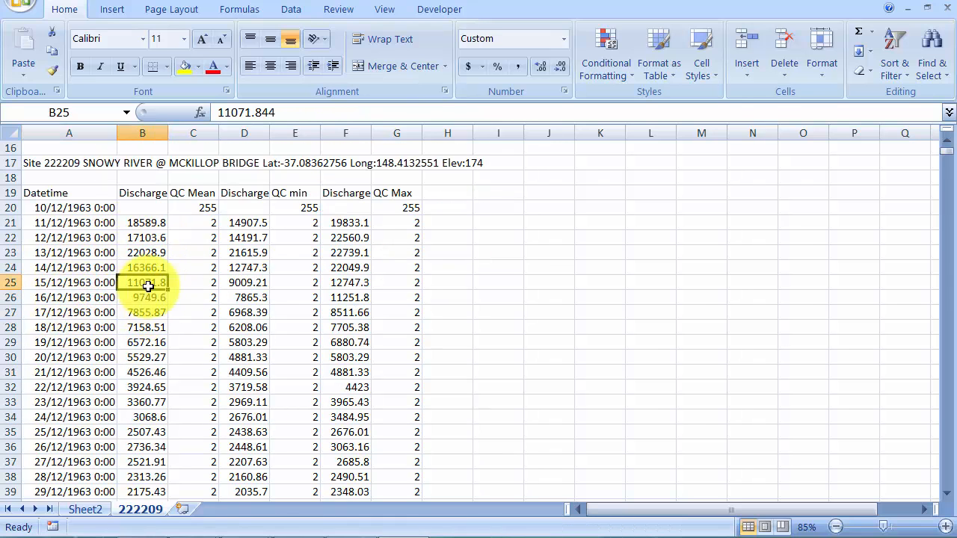
- Group the PivotTable's daily dates on Sheet2 by Months only
left_click(93, 509)
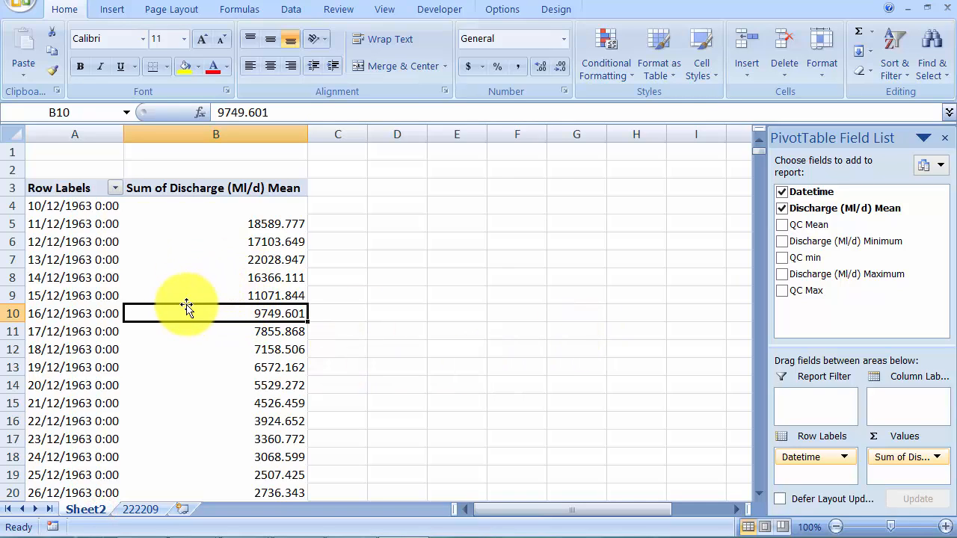
left_click(73, 275)
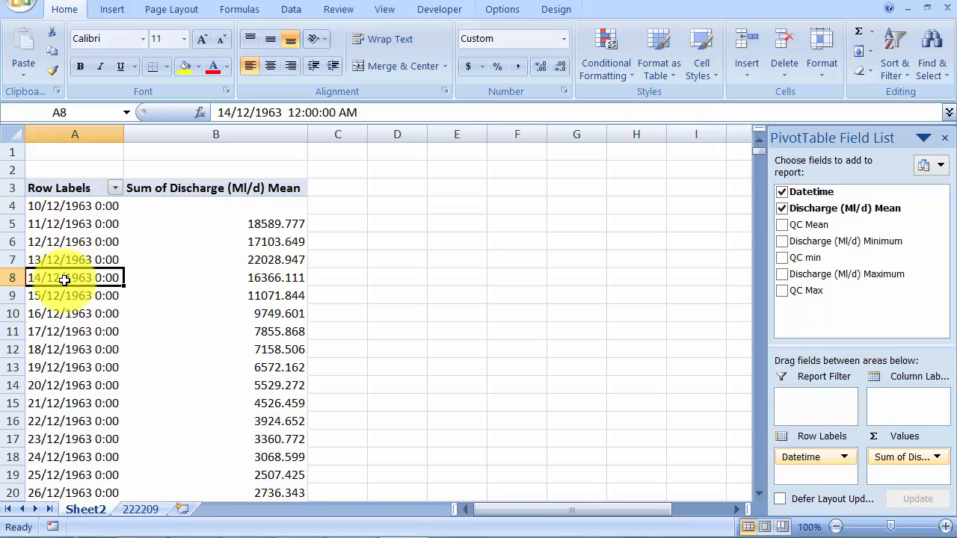
right_click(61, 276)
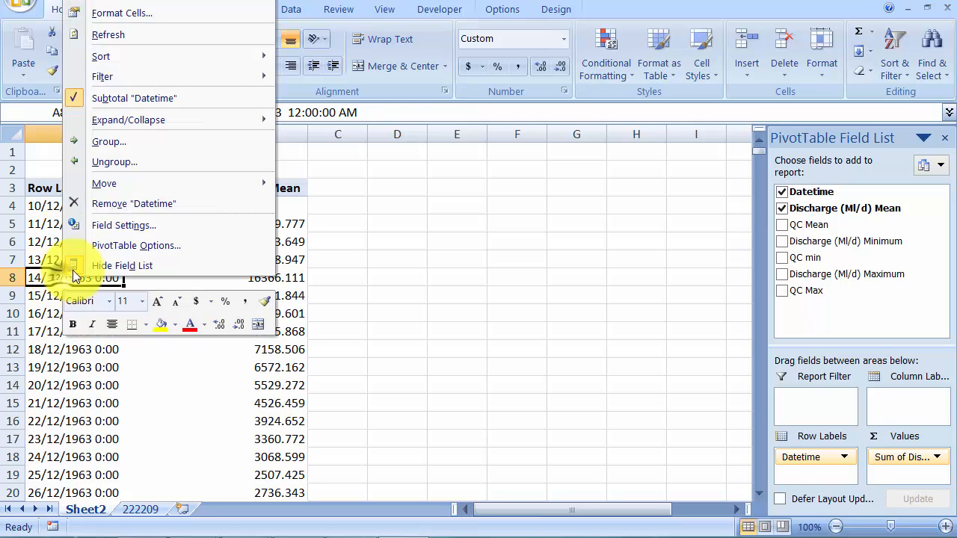
left_click(125, 148)
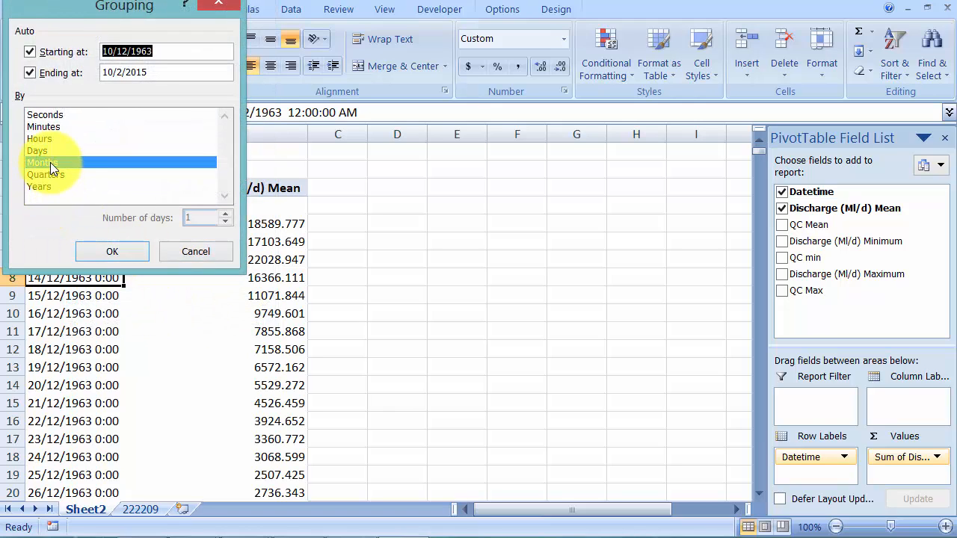
left_click(51, 162)
left_click(47, 172)
left_click(50, 162)
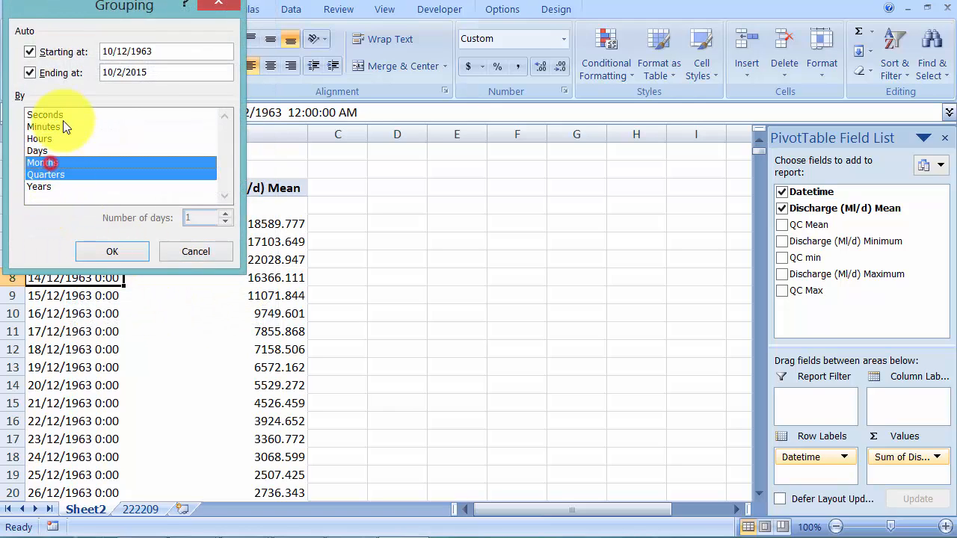
left_click(50, 176)
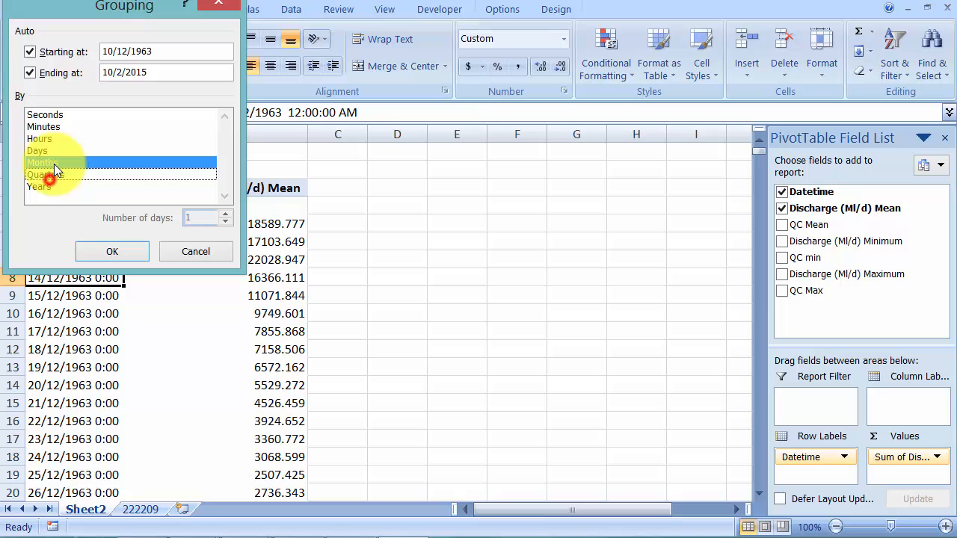
left_click(108, 249)
- Examine the monthly discharge sums in the PivotTable, looking at the January, February and March rows
left_click_drag(62, 207, 227, 212)
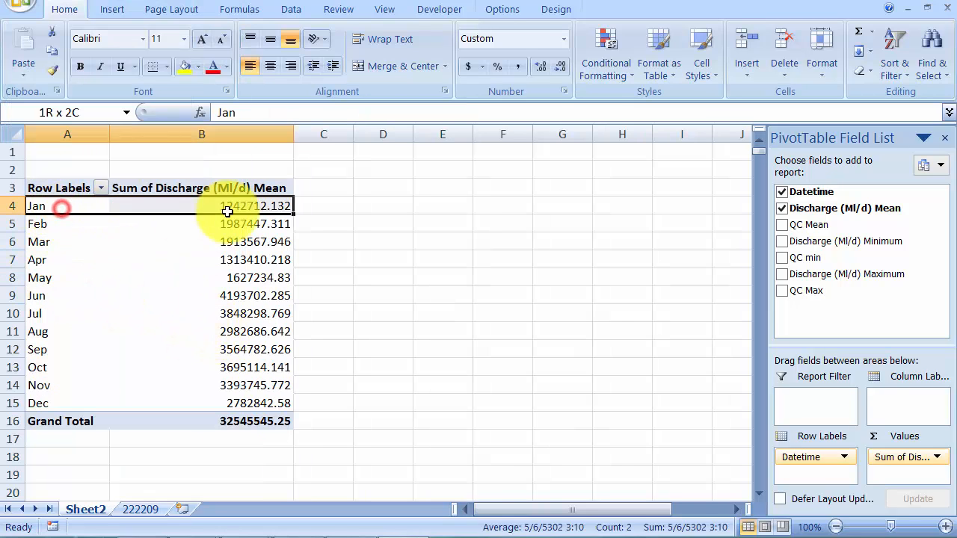
left_click(168, 209)
left_click(126, 183)
left_click(53, 209)
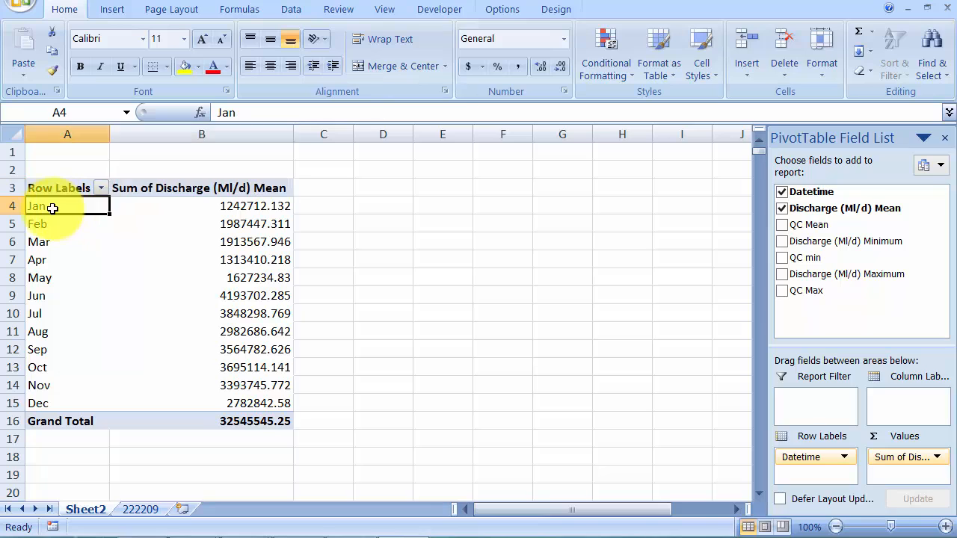
left_click_drag(52, 208, 167, 205)
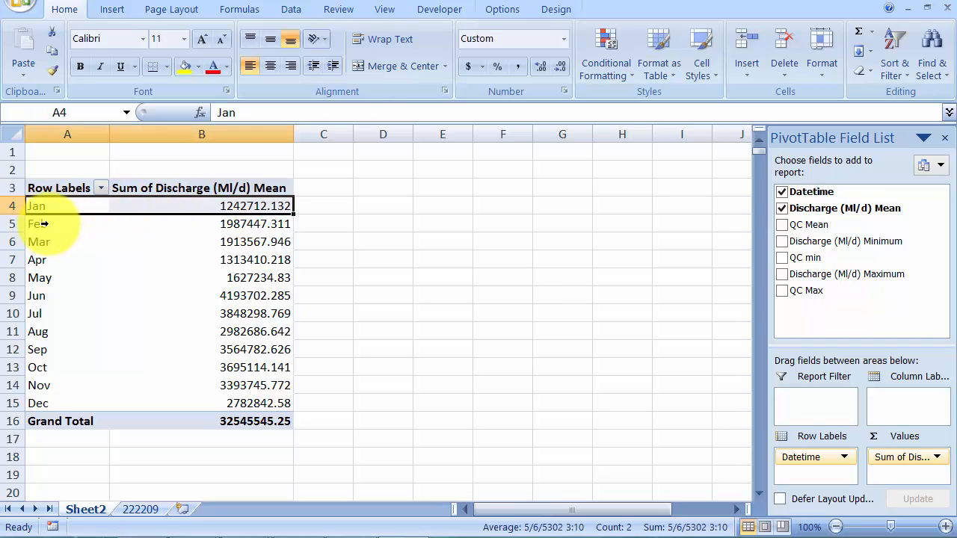
left_click(43, 223)
left_click(37, 241)
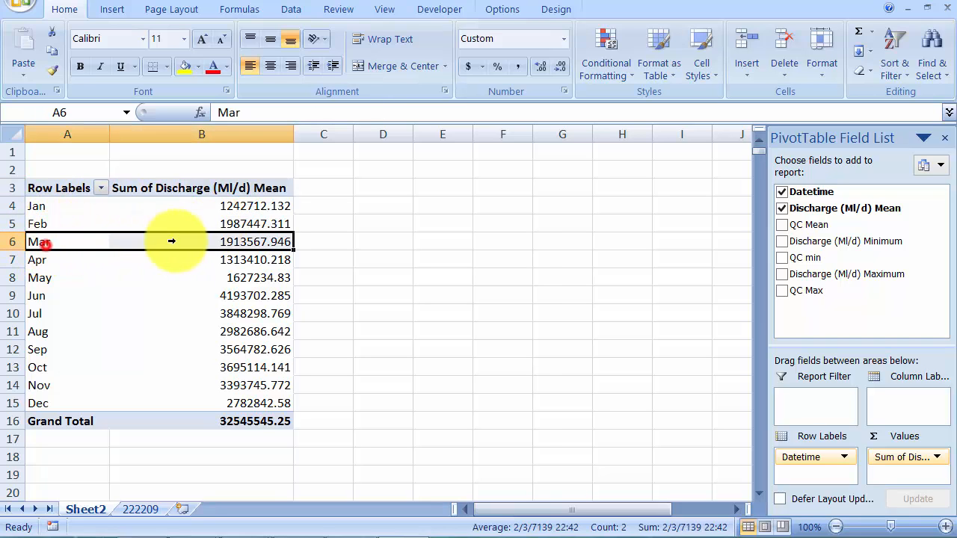
left_click(383, 296)
left_click(41, 242)
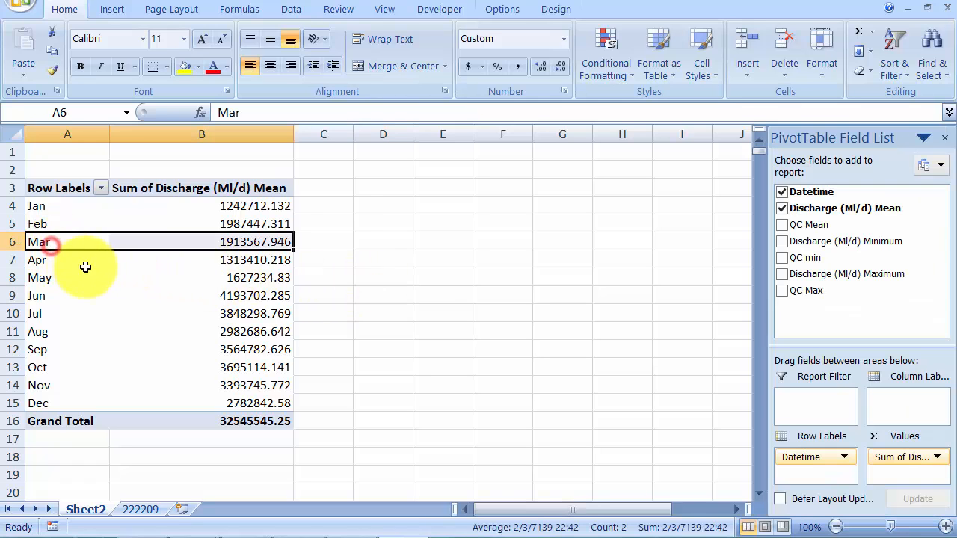
- Regroup the PivotTable's dates by both Months and Years
left_click(68, 225)
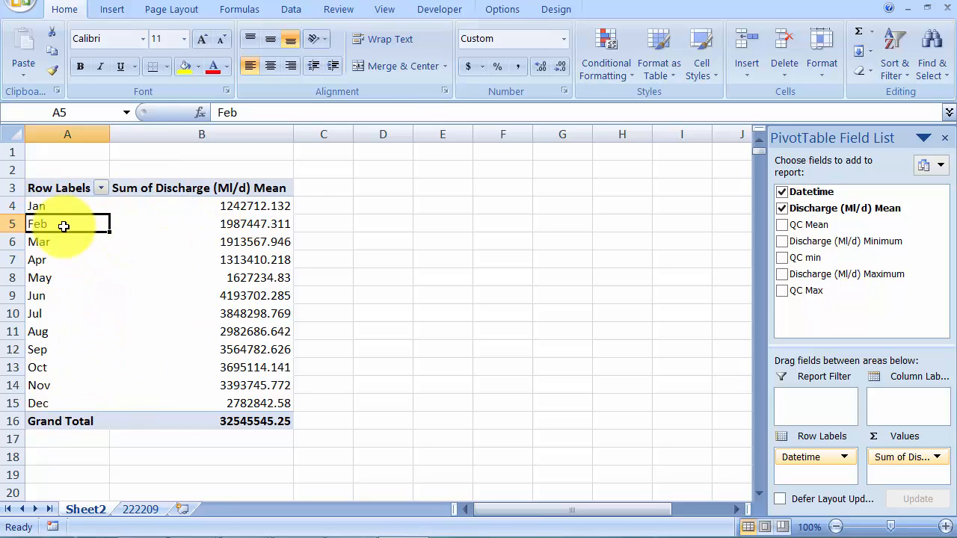
right_click(63, 225)
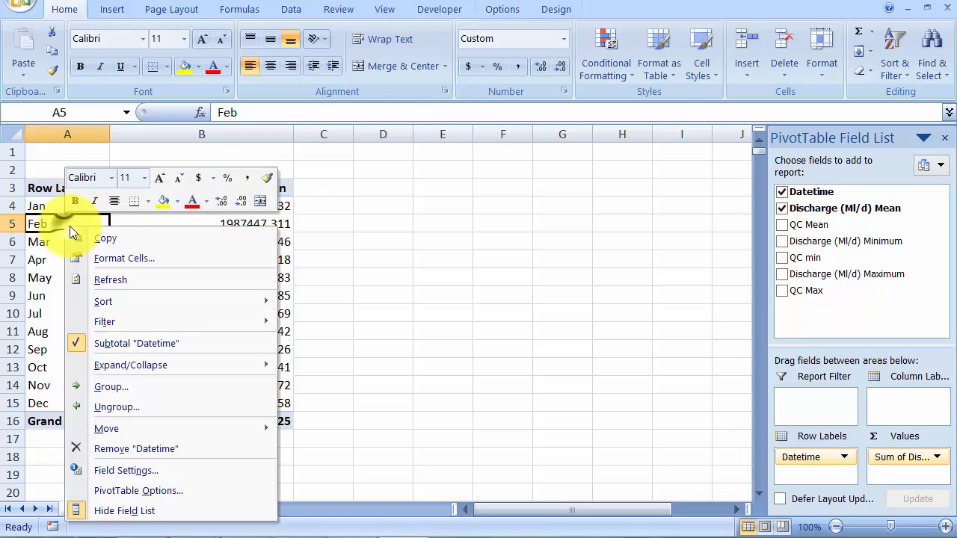
left_click(137, 386)
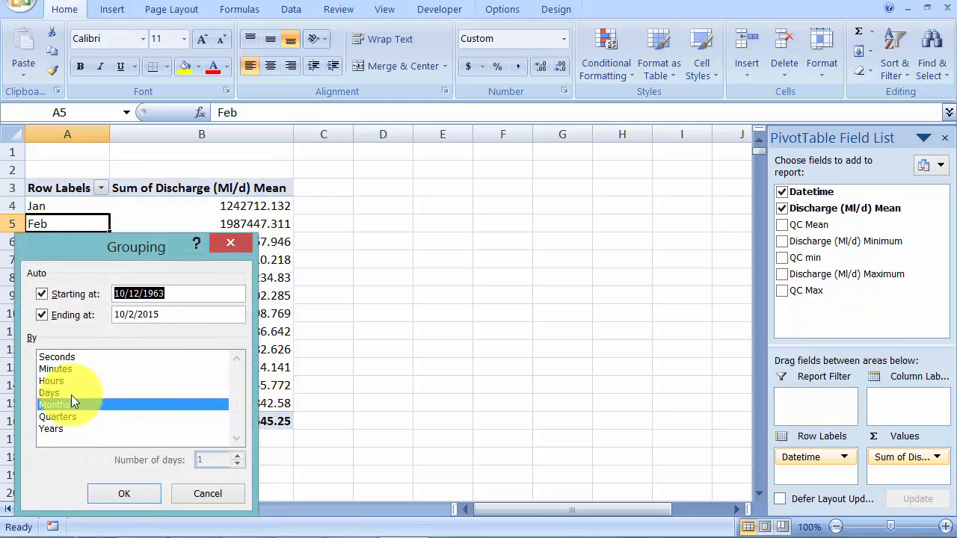
left_click(59, 428)
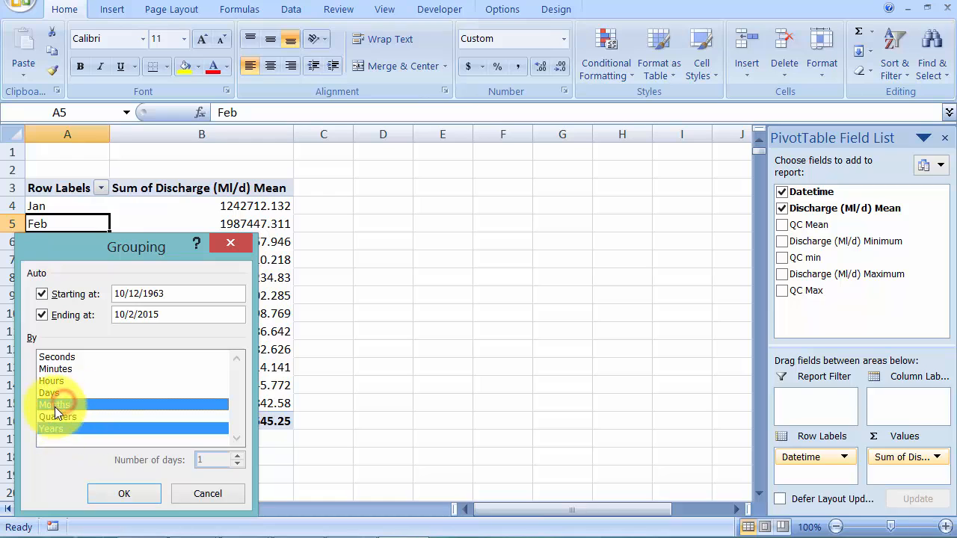
left_click(129, 493)
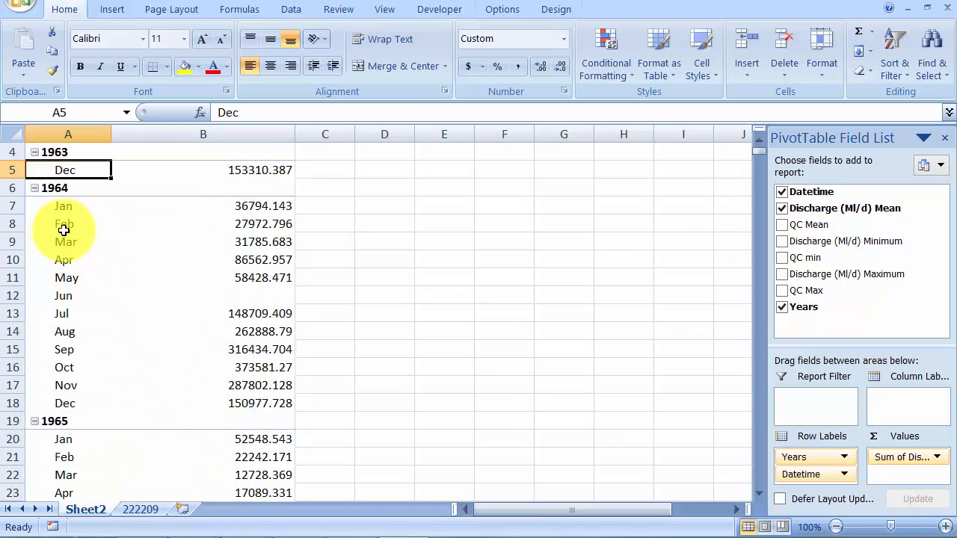
- Examine the monthly discharge sums under each year from 1963 to 1966, including the June 1964 entry
left_click(262, 206)
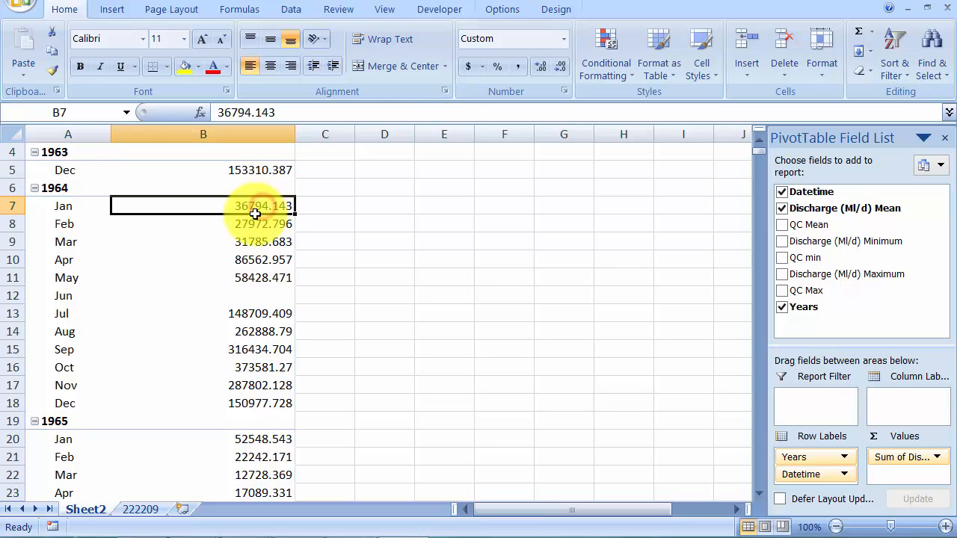
scroll(235, 224, "down", 1)
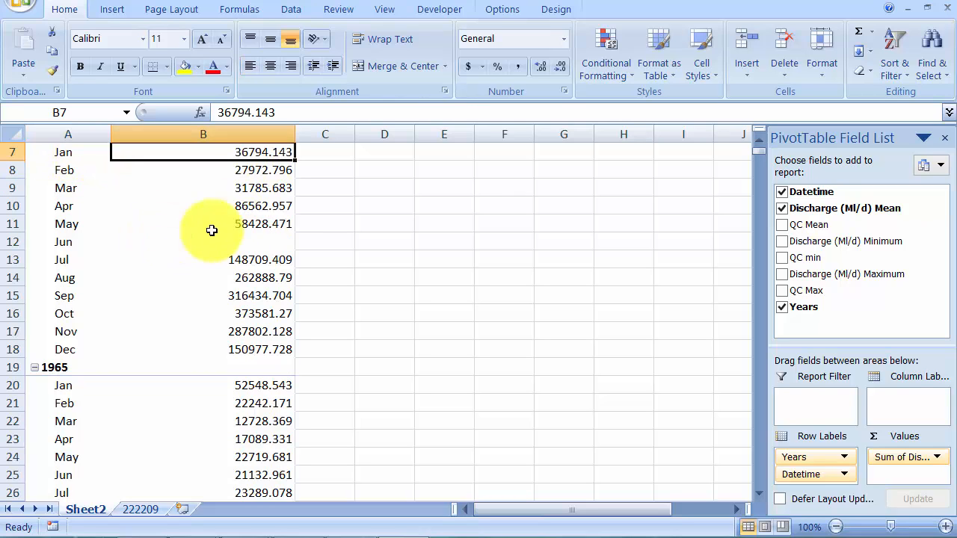
left_click(262, 241)
scroll(248, 352, "down", 4)
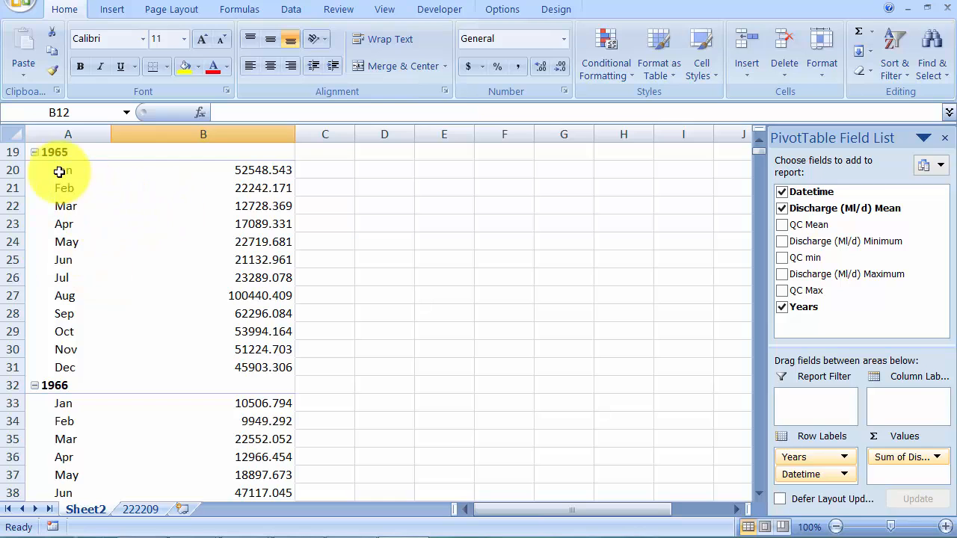
scroll(160, 246, "down", 2)
scroll(205, 278, "up", 4)
scroll(205, 278, "up", 4)
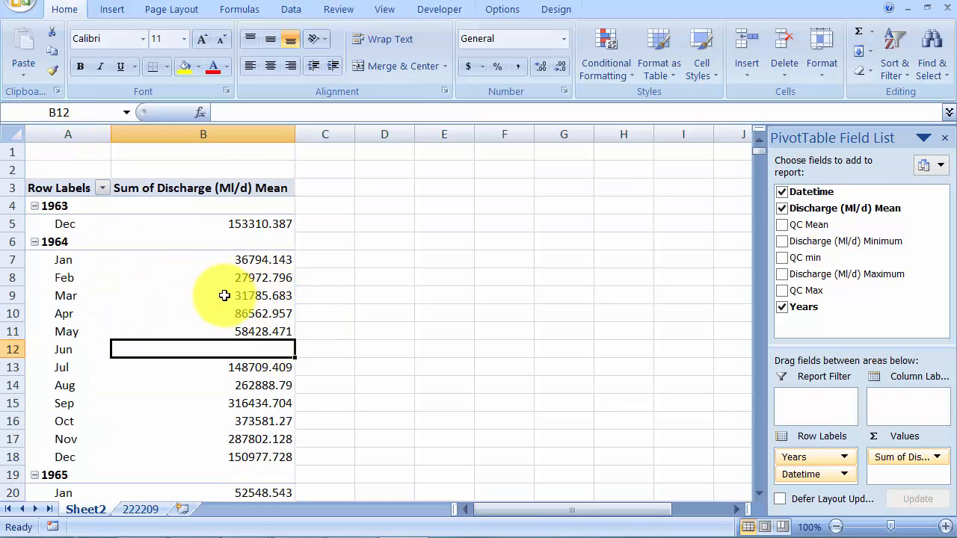
scroll(217, 299, "down", 2)
scroll(292, 272, "up", 2)
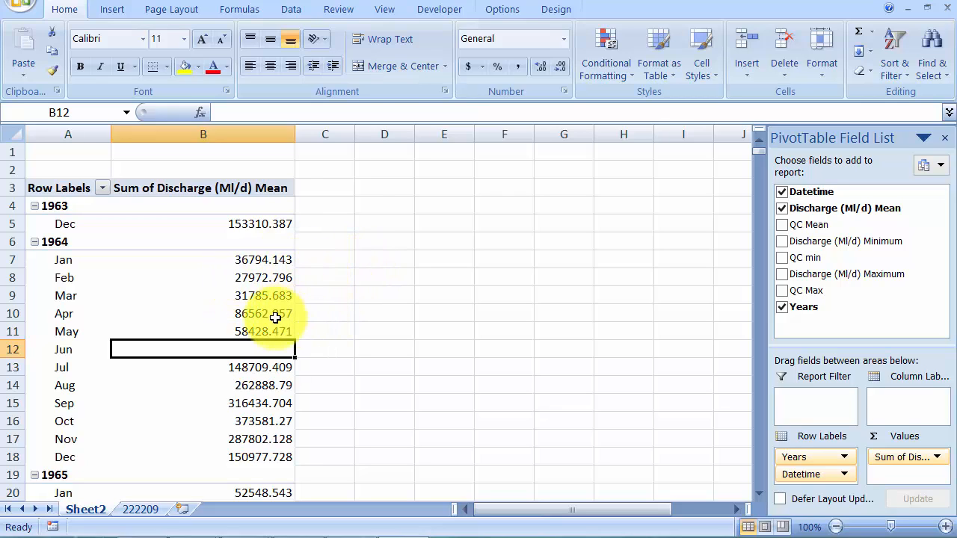
mouse_move(273, 325)
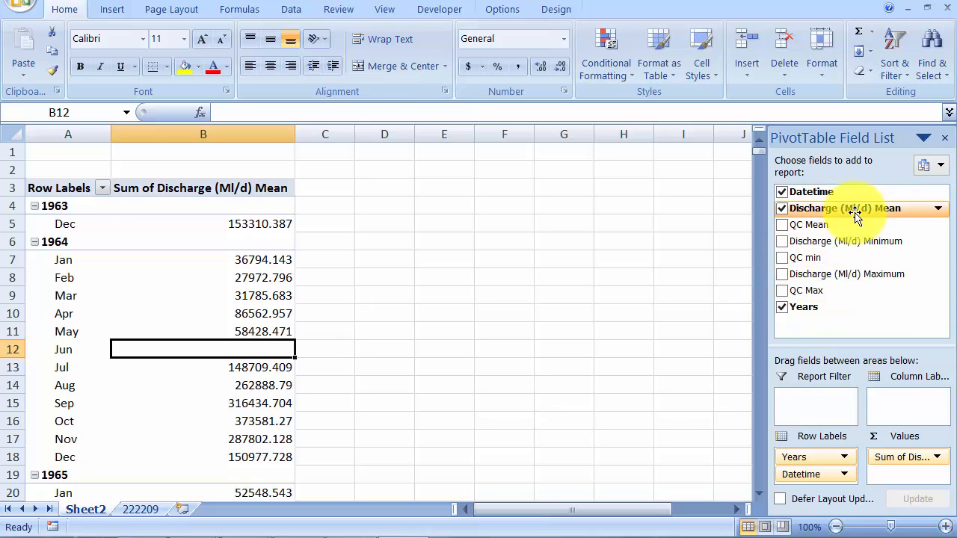
- Add the QC Mean field to the PivotTable and move it from the values to the report filter
left_click(782, 227)
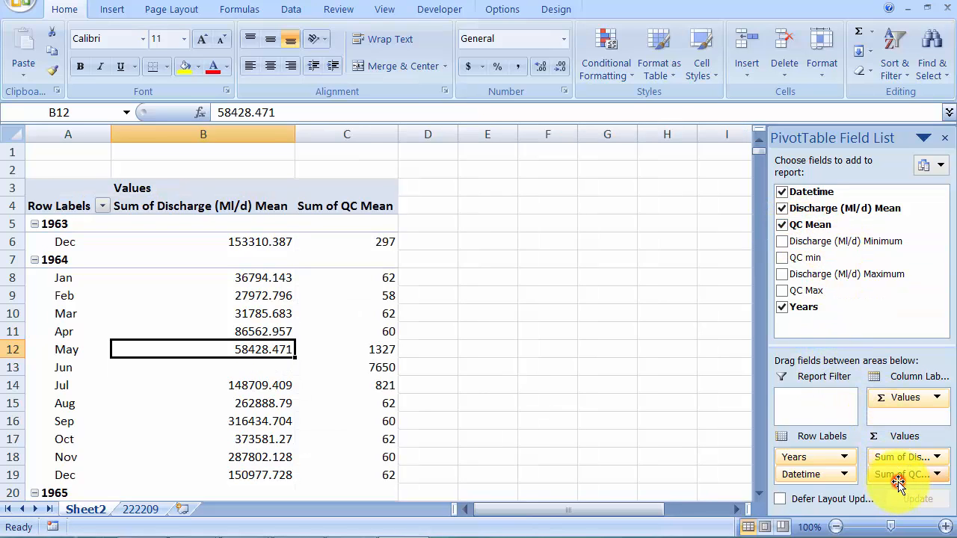
left_click_drag(896, 482, 812, 403)
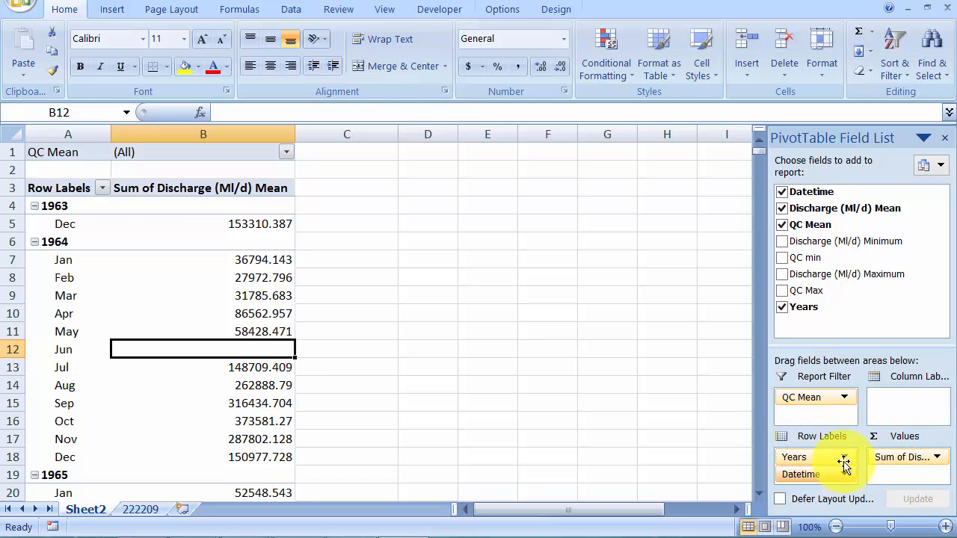
left_click(846, 400)
left_click(843, 400)
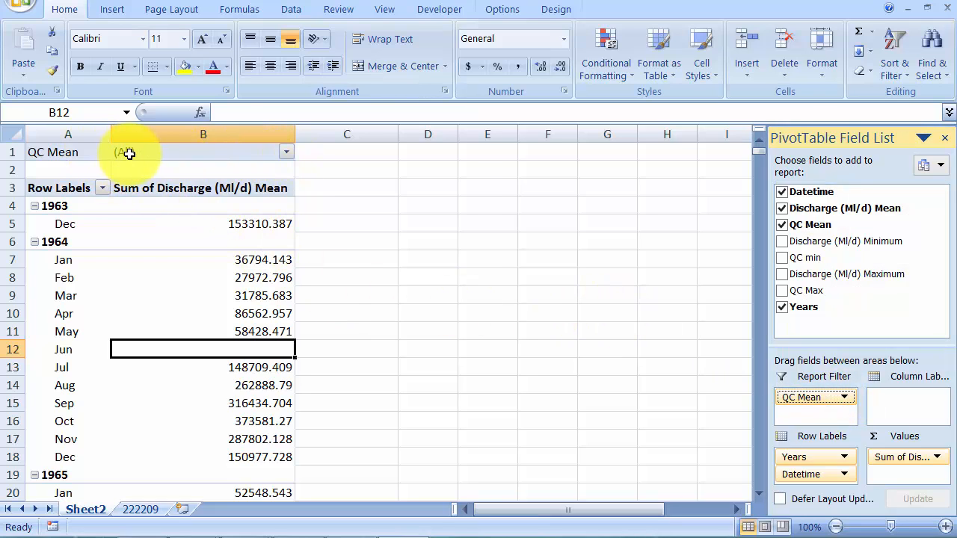
- Filter the PivotTable by QC Mean, allowing multiple items and excluding only quality code 255
left_click(286, 152)
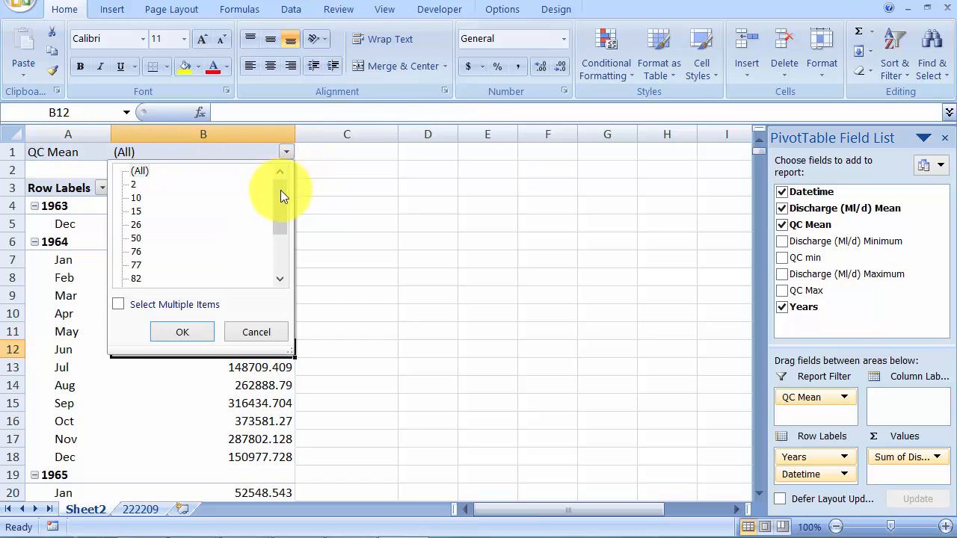
left_click_drag(275, 203, 258, 184)
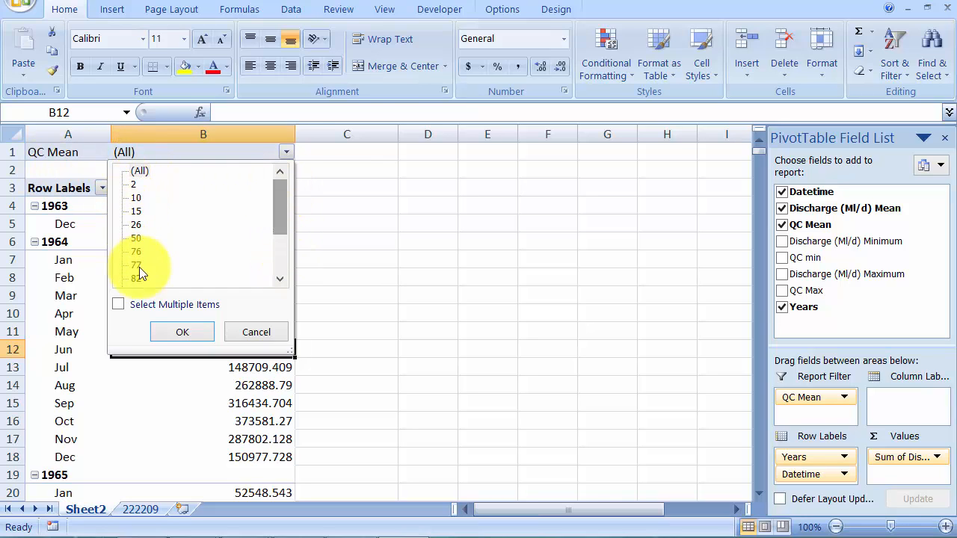
left_click_drag(276, 189, 280, 205)
left_click_drag(290, 254, 281, 186)
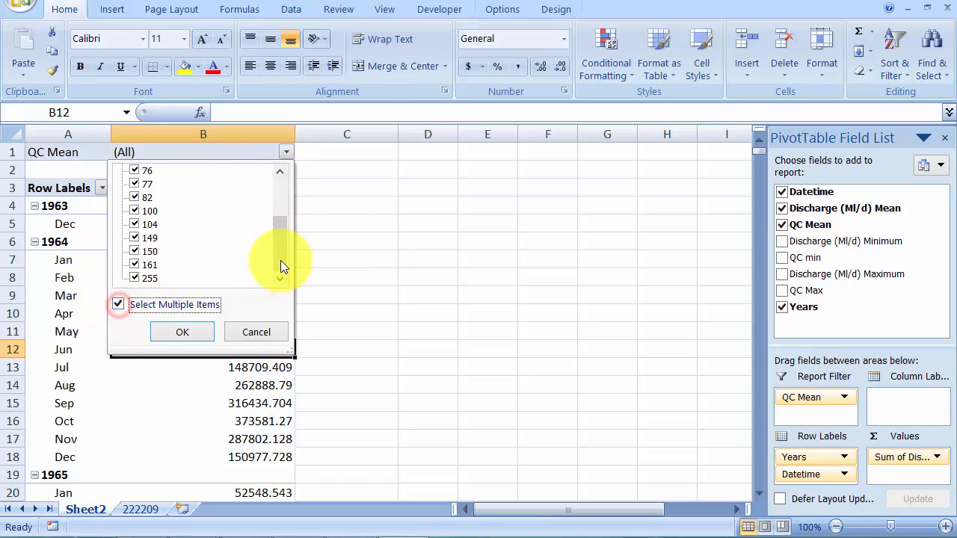
left_click_drag(274, 234, 277, 260)
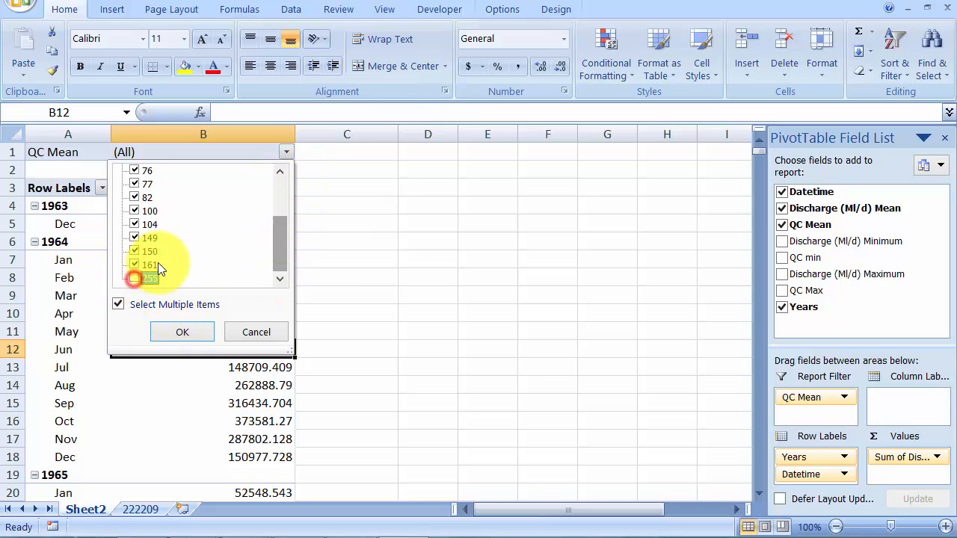
left_click(179, 334)
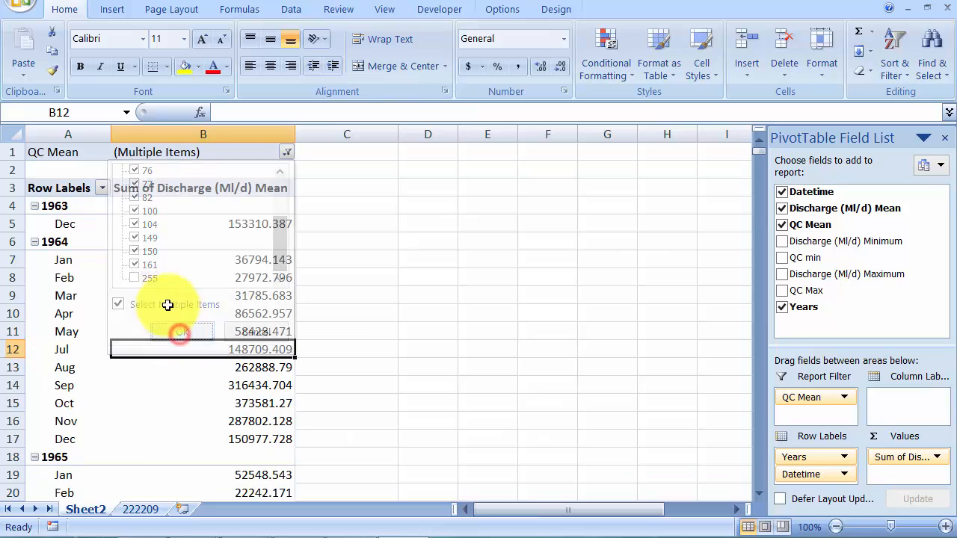
- Look up the meaning of quality code 255 in the Quality Codes list on sheet 222209
left_click(124, 510)
scroll(128, 336, "up", 2)
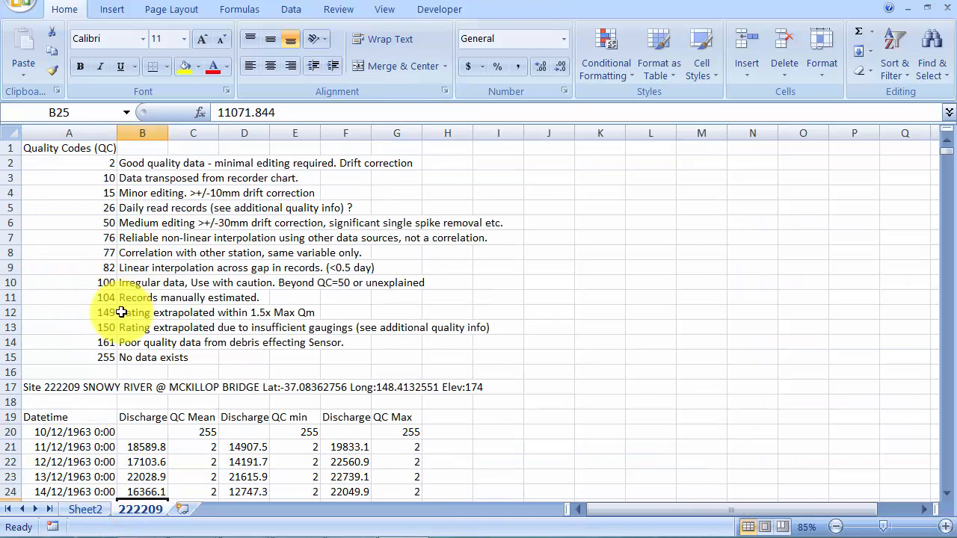
left_click(96, 370)
left_click(153, 356)
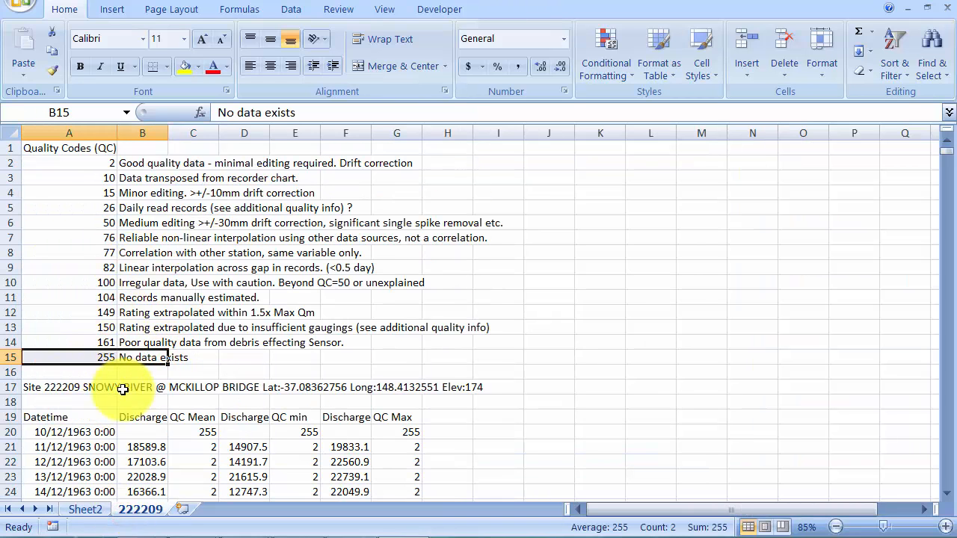
- Review which quality codes are selected in the QC Mean report filter on Sheet2, keeping the selection as it is
left_click(85, 509)
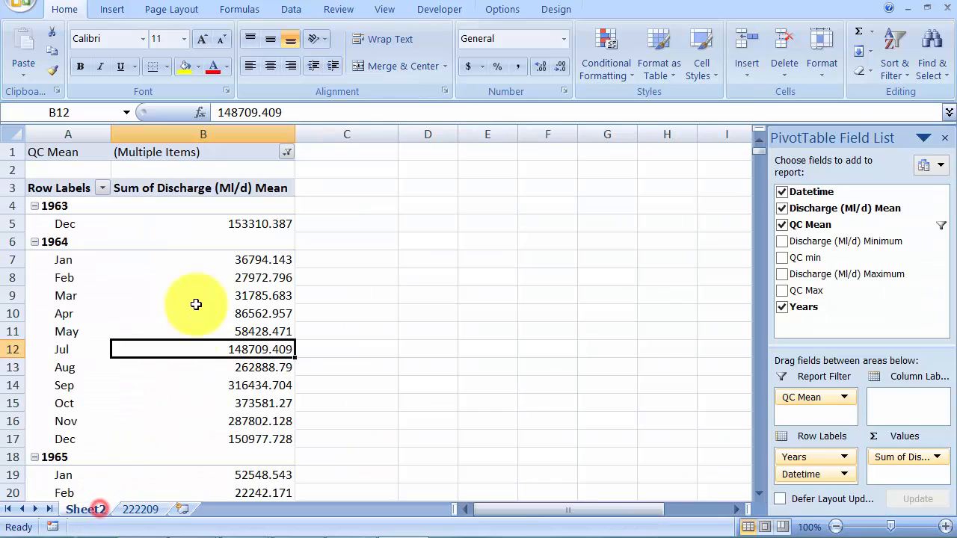
left_click(287, 153)
left_click(279, 211)
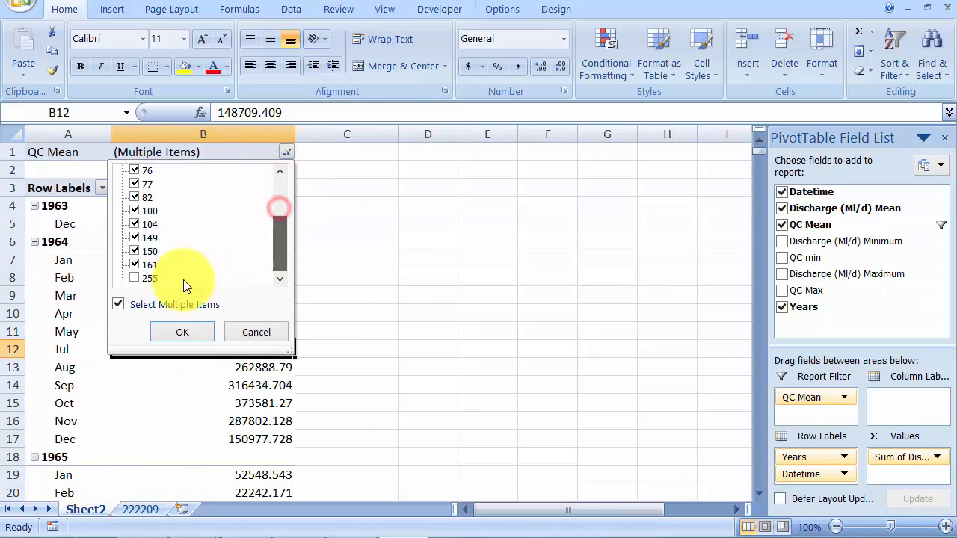
left_click(194, 323)
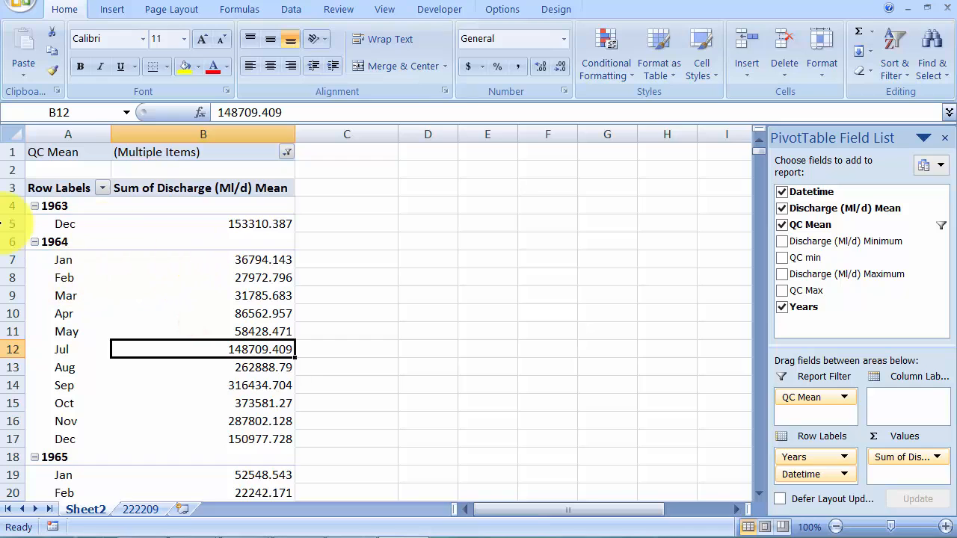
- Regroup the PivotTable dates by days only, without months and years, and check how far the daily rows extend
left_click(64, 229)
right_click(65, 229)
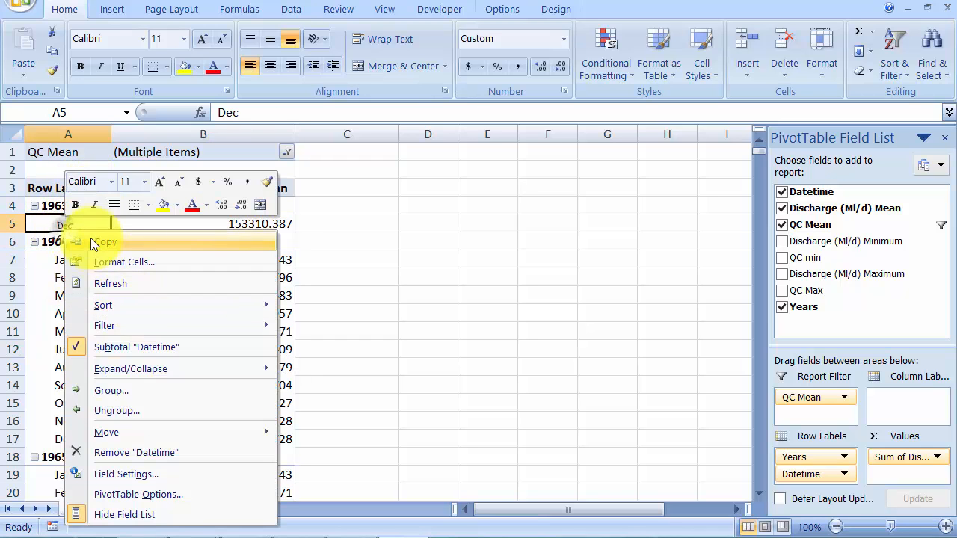
left_click(120, 390)
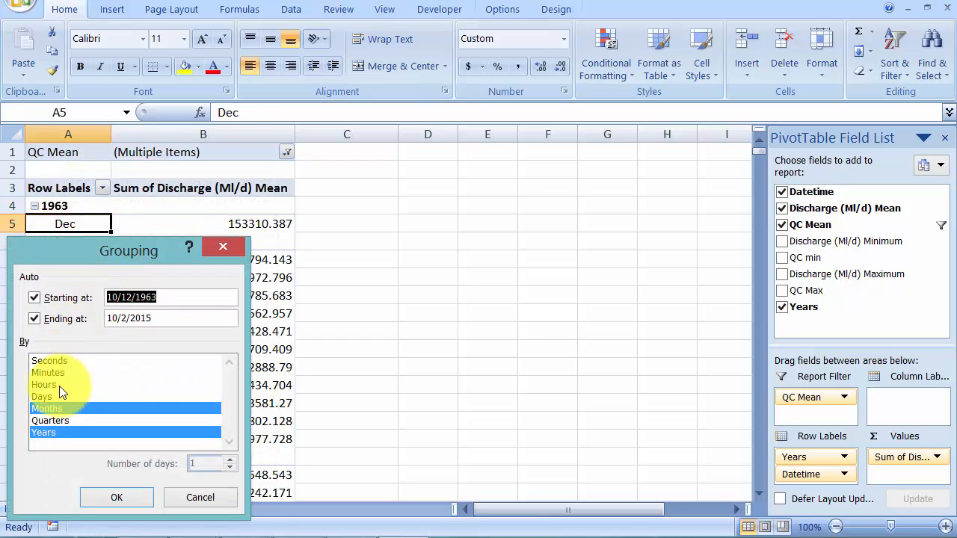
left_click(50, 442)
left_click(115, 497)
left_click(56, 205)
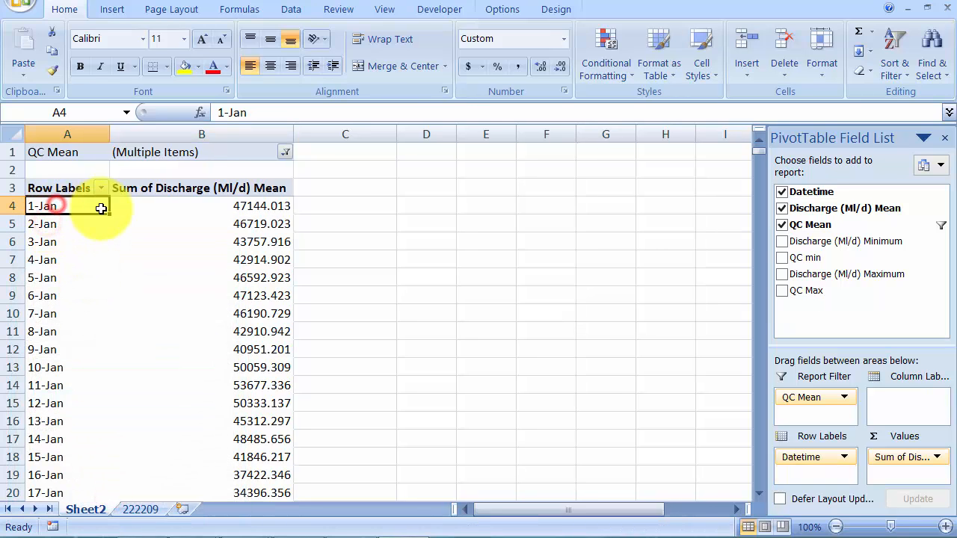
key("ctrl+Down")
key("ctrl+Down")
key("Up")
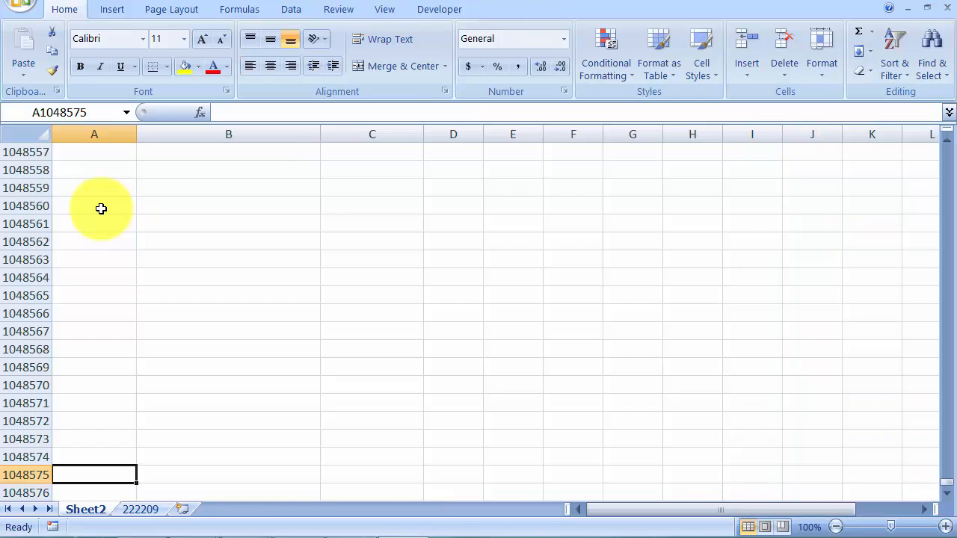
key("ctrl+Up")
key("ctrl+Home")
- Regroup the PivotTable dates by both days and years
left_click(52, 224)
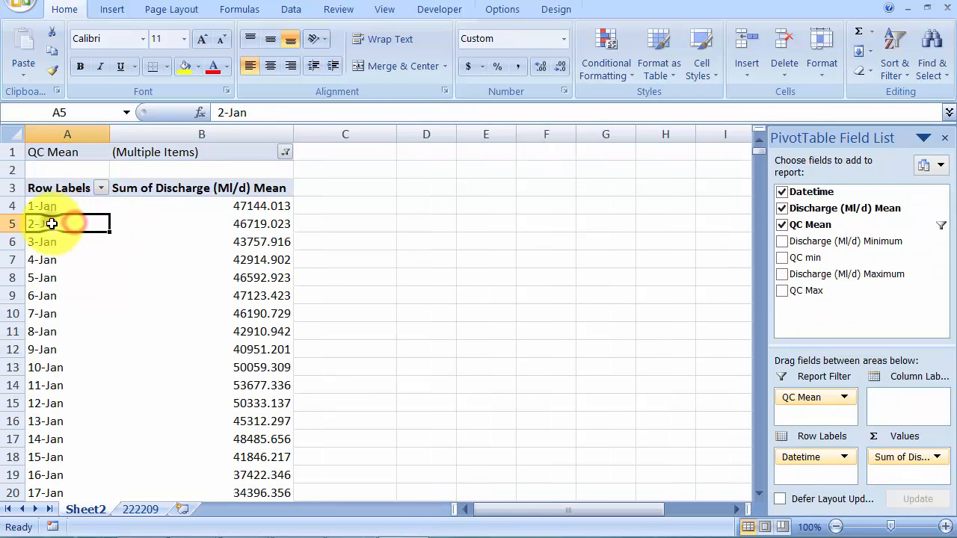
right_click(51, 224)
left_click(121, 384)
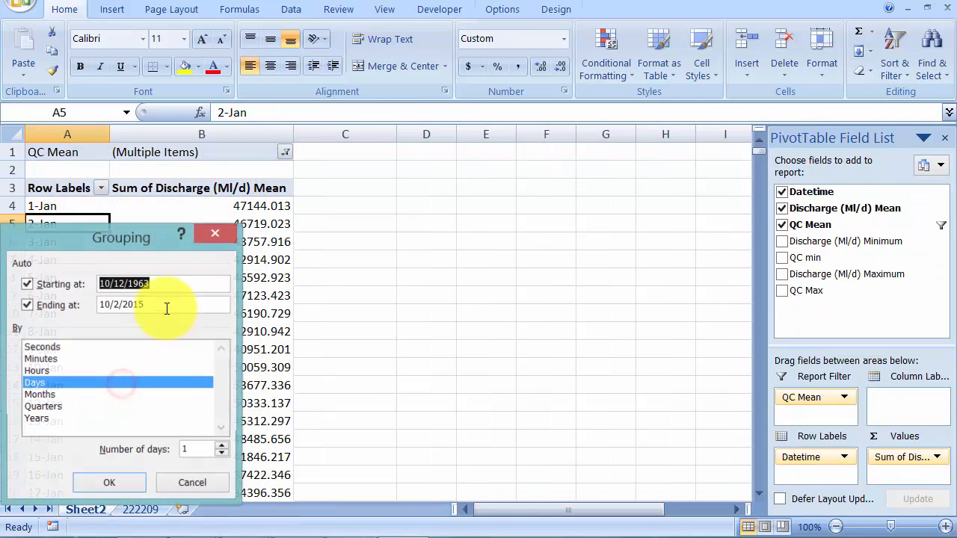
left_click(36, 382)
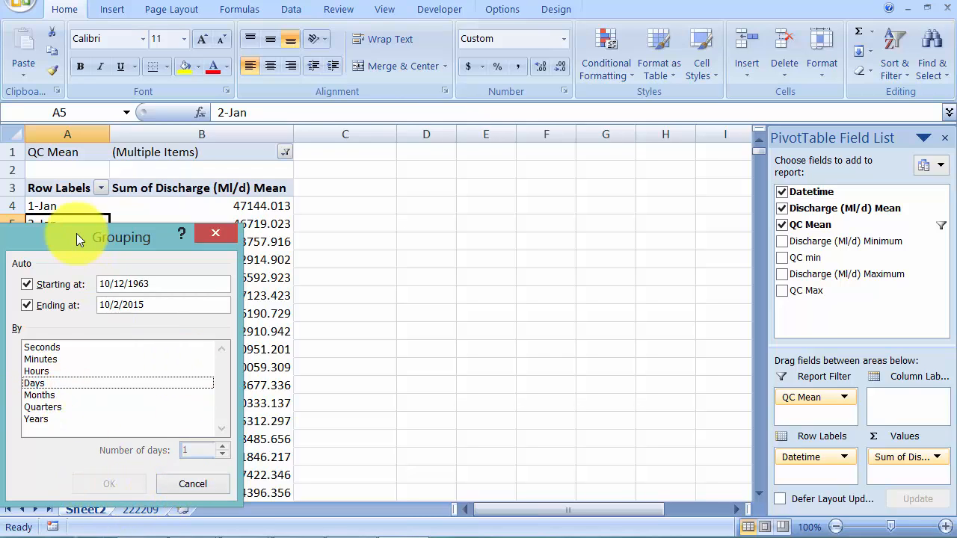
left_click_drag(76, 234, 209, 211)
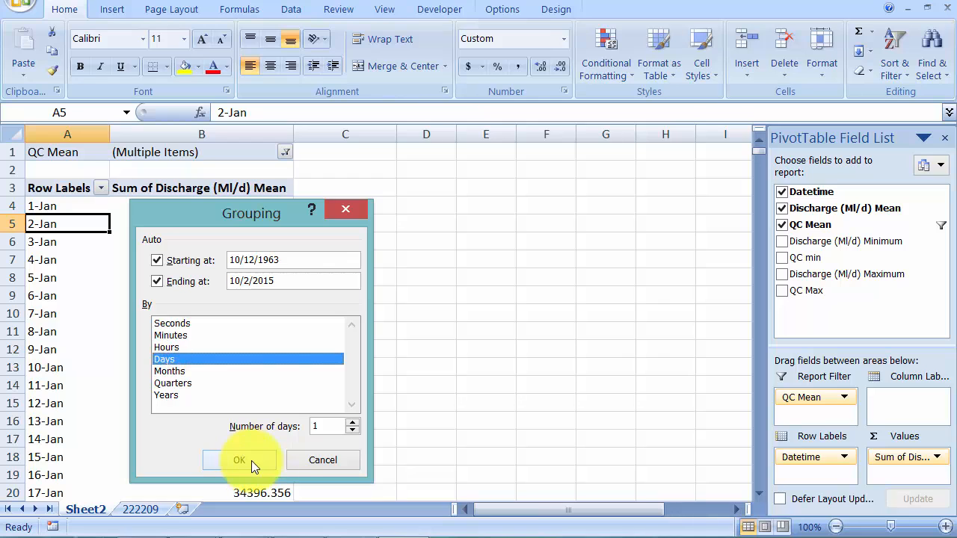
left_click(166, 394)
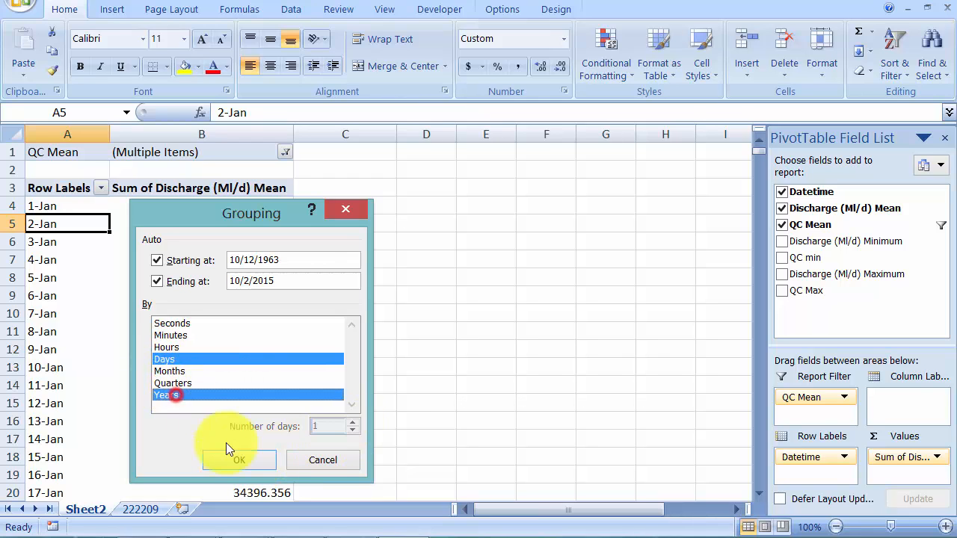
left_click(240, 459)
- Review the daily discharge rows under each year, from the first date to the last one above the grand total
left_click(64, 259)
left_click(64, 223)
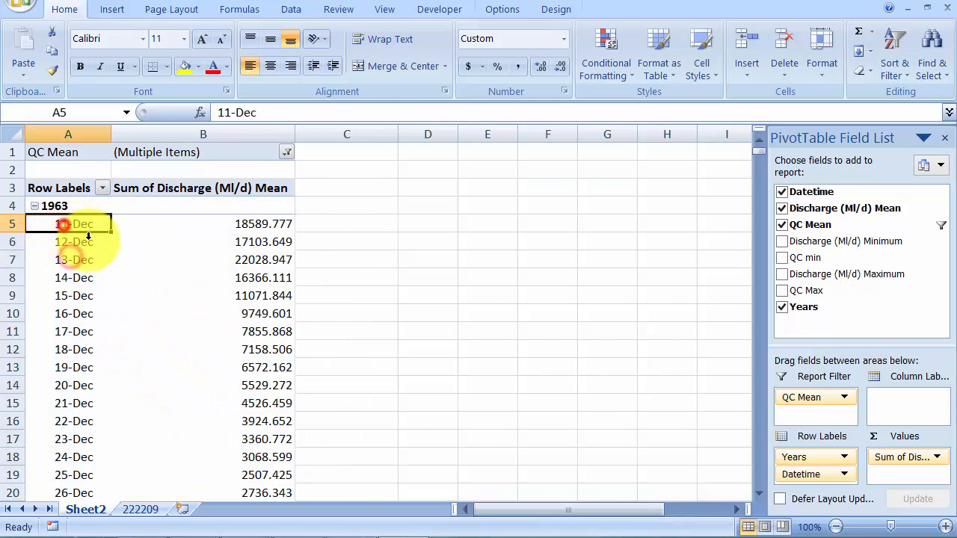
key("ctrl+Down")
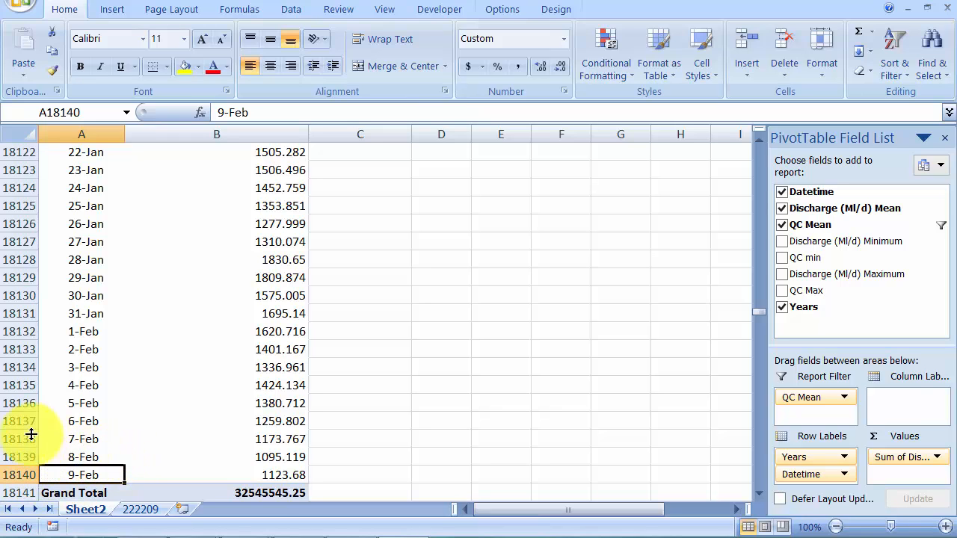
scroll(67, 447, "down", 1)
scroll(69, 440, "up", 1)
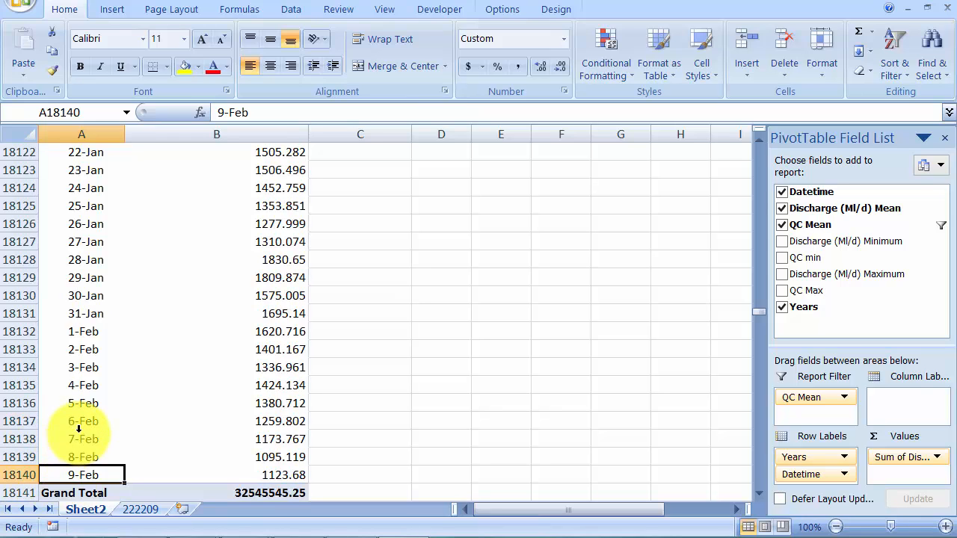
key("ctrl+Up")
scroll(79, 426, "up", 1)
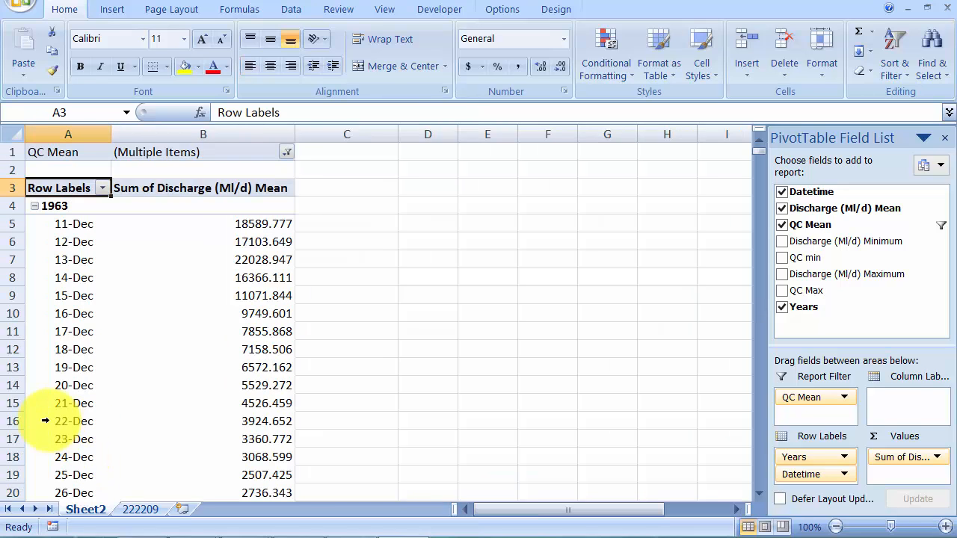
- Regroup the PivotTable dates by years only, leaving out days
left_click(75, 242)
right_click(77, 239)
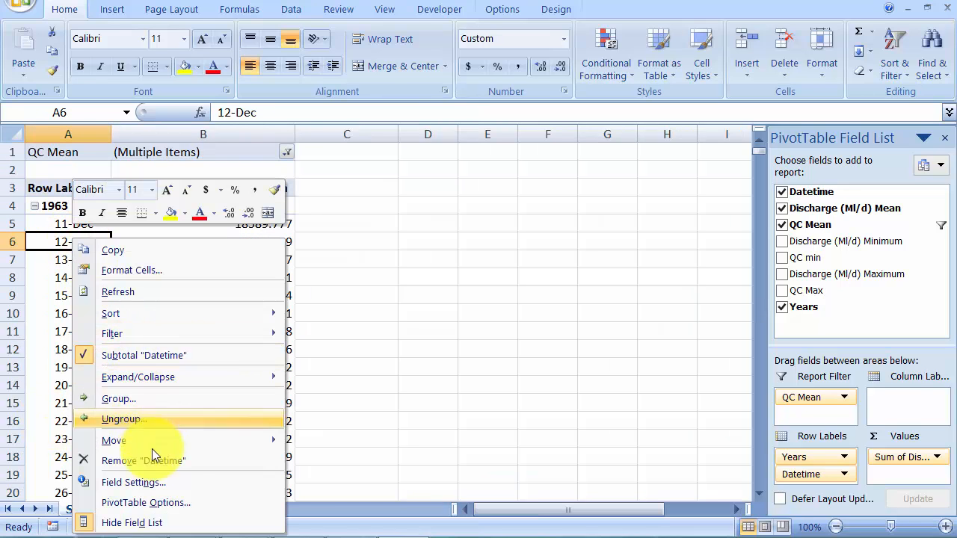
left_click(140, 396)
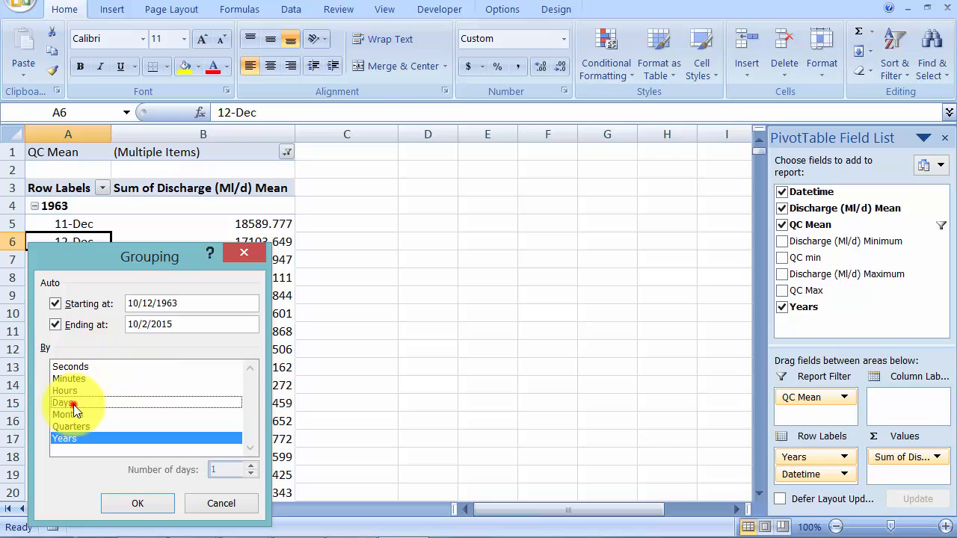
left_click(61, 439)
left_click(68, 438)
left_click(149, 507)
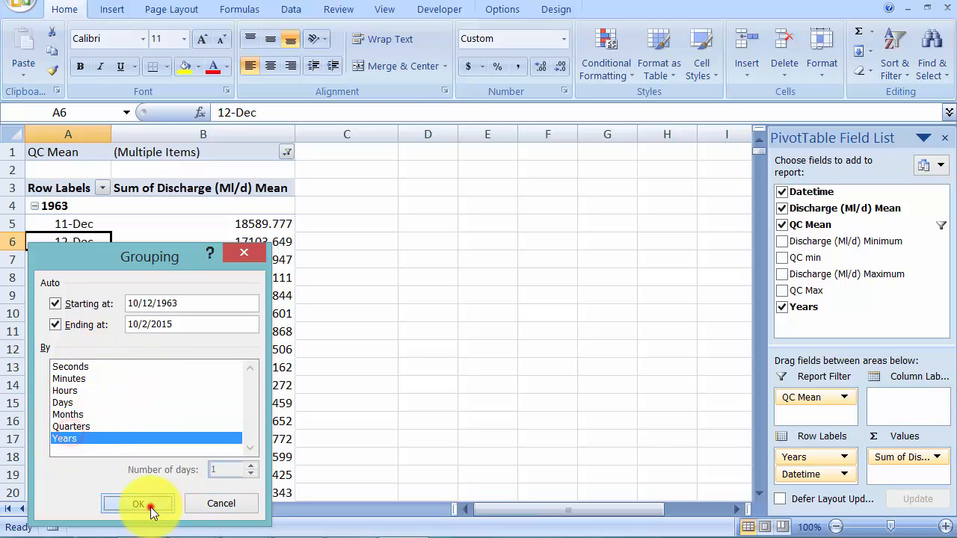
- Examine the yearly sums of discharge across all years and inspect the 1963 total
scroll(254, 280, "down", 4)
scroll(254, 286, "up", 4)
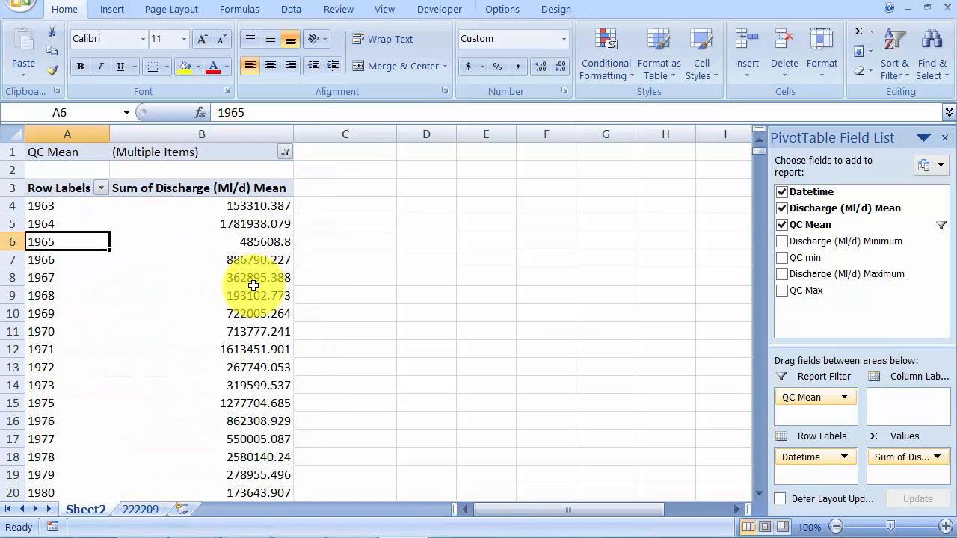
left_click(359, 255)
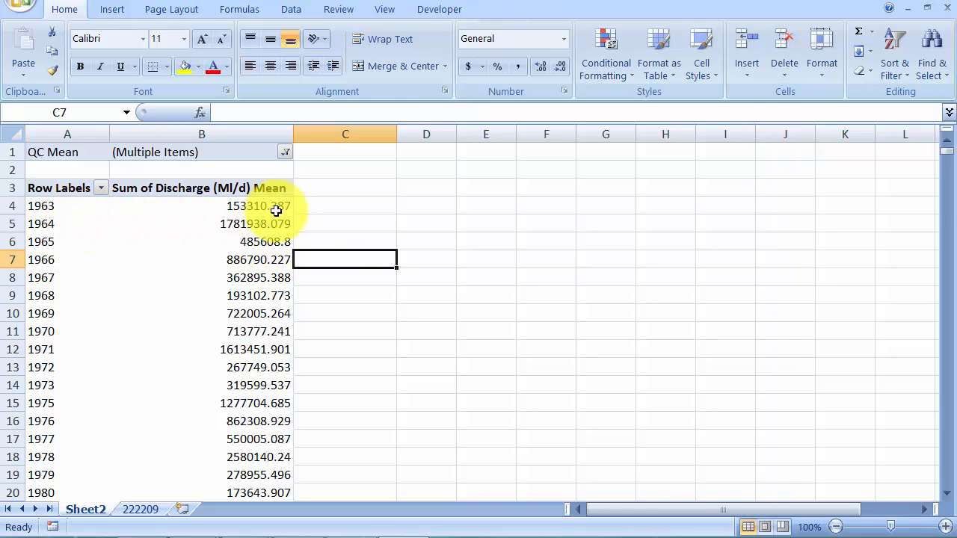
scroll(169, 217, "down", 5)
scroll(187, 240, "up", 5)
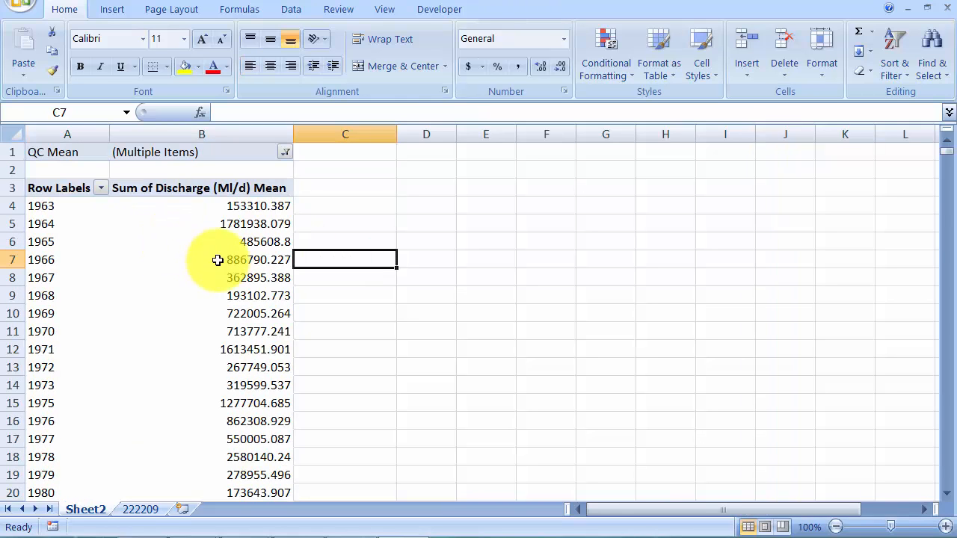
left_click(201, 188)
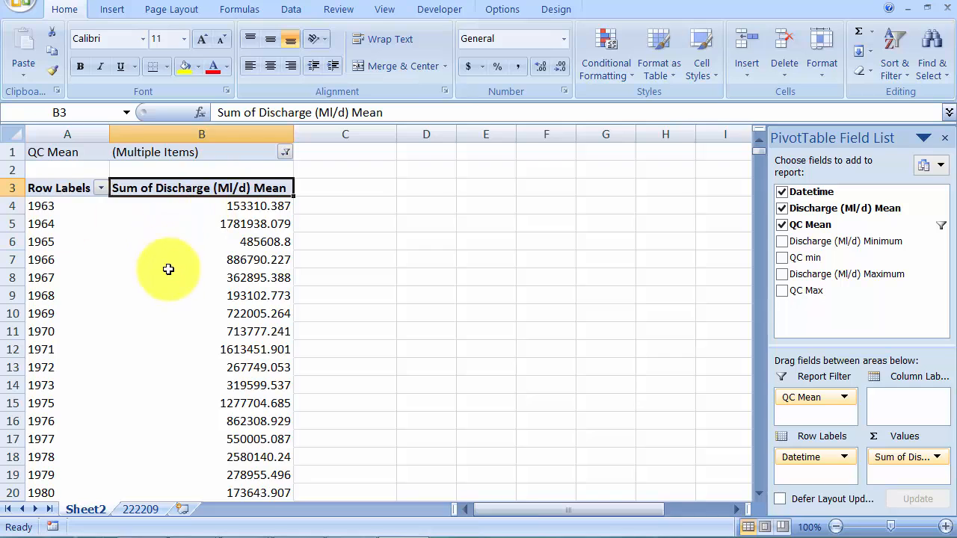
scroll(168, 269, "down", 14)
scroll(182, 306, "up", 14)
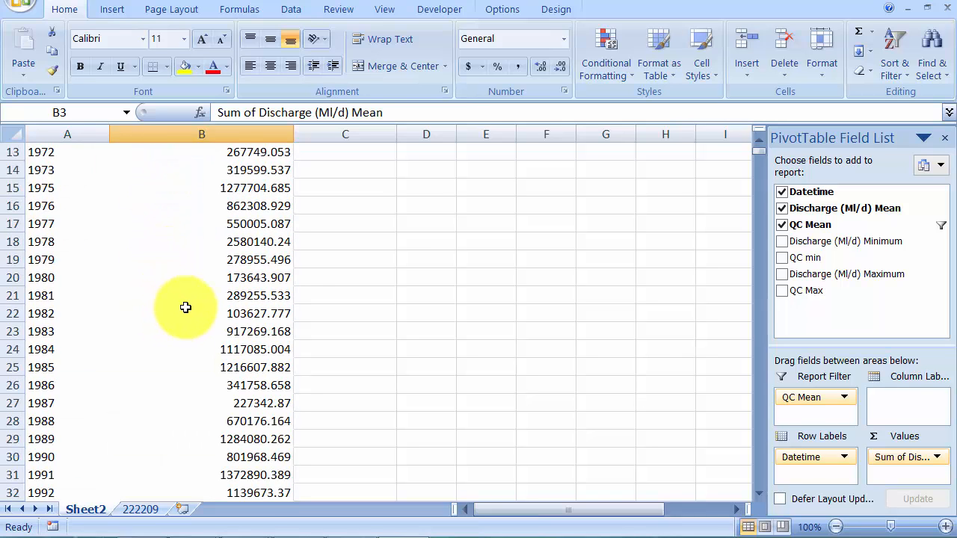
left_click(83, 207)
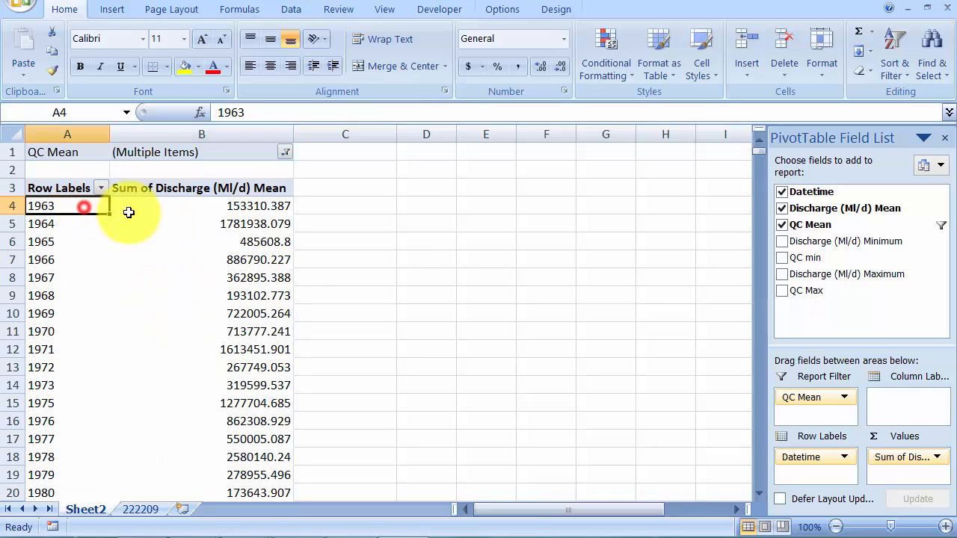
left_click(211, 207)
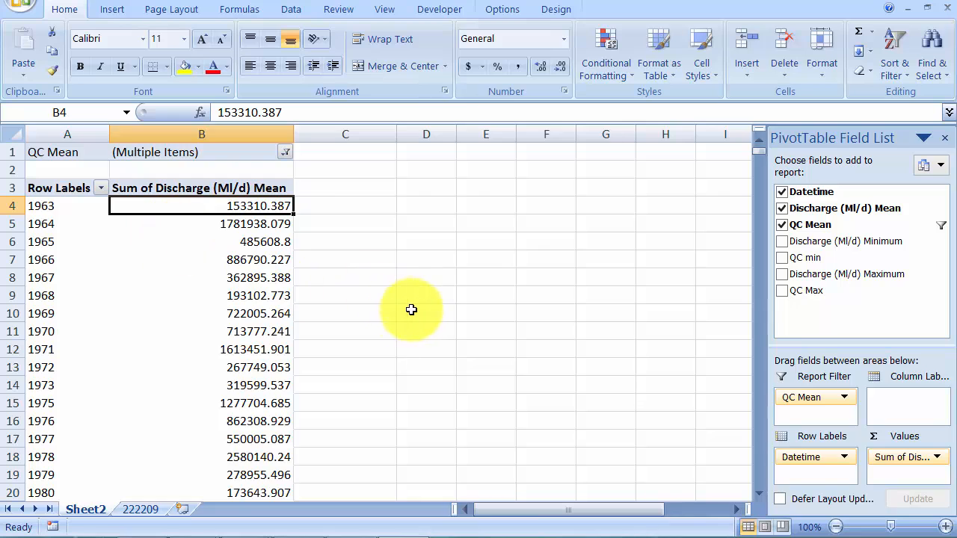
- Change the Discharge (Ml/d) Mean value field to summarize by Max
left_click(938, 456)
left_click(873, 434)
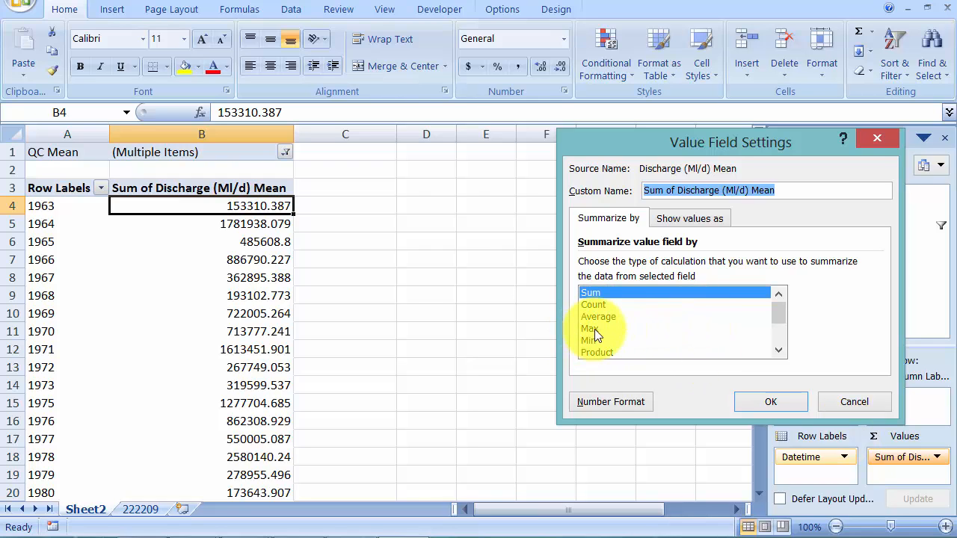
left_click(591, 329)
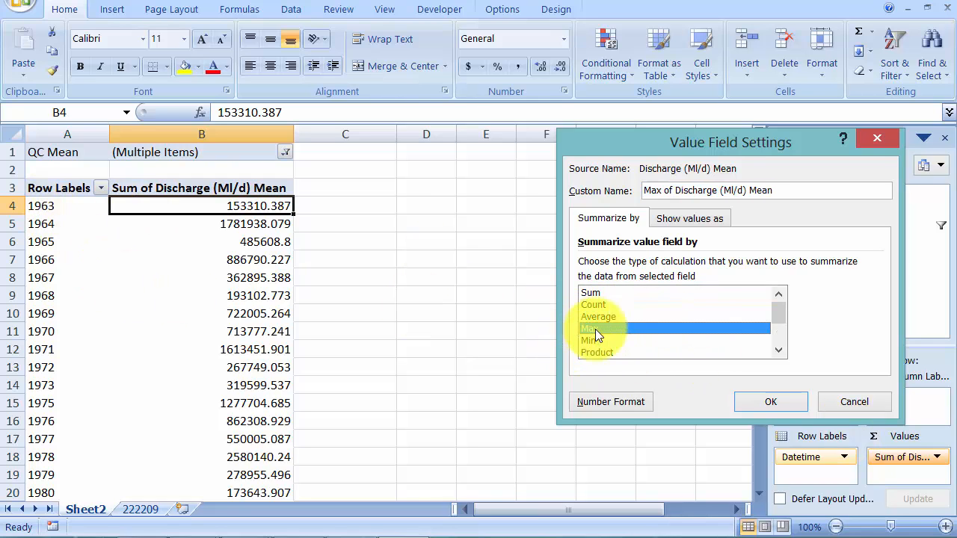
left_click(766, 402)
- Review the yearly maximum discharges and inspect the value for 1971
left_click(299, 241)
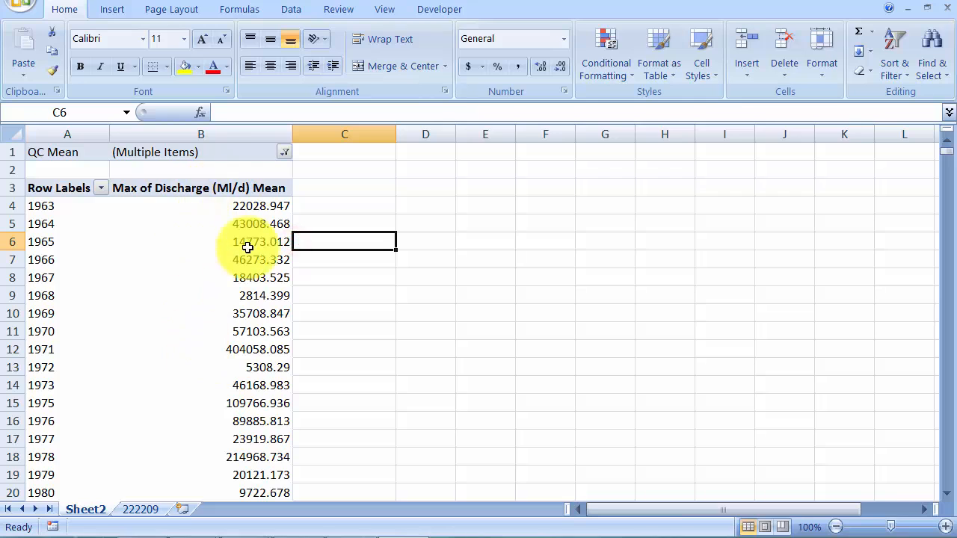
scroll(202, 325, "down", 1)
left_click_drag(252, 292, 60, 284)
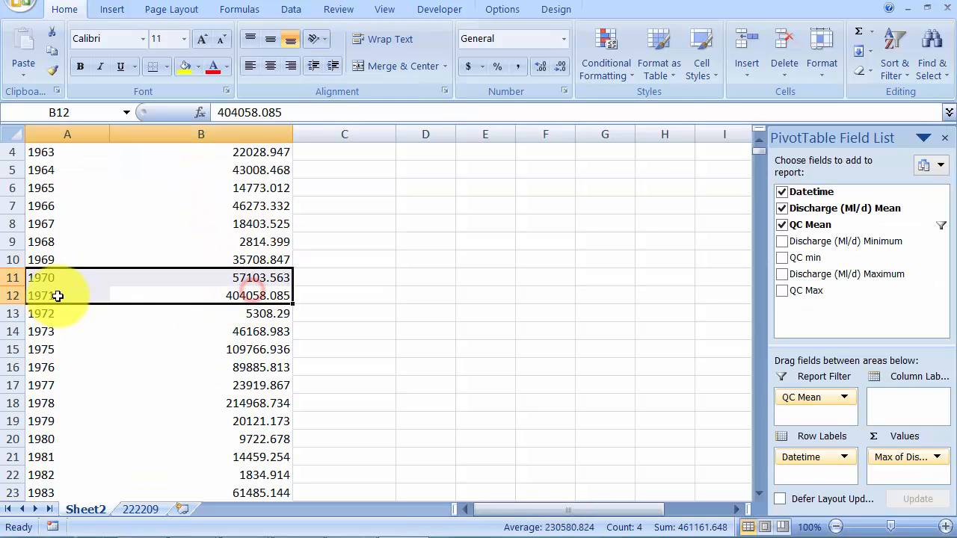
left_click(58, 294)
left_click(225, 295)
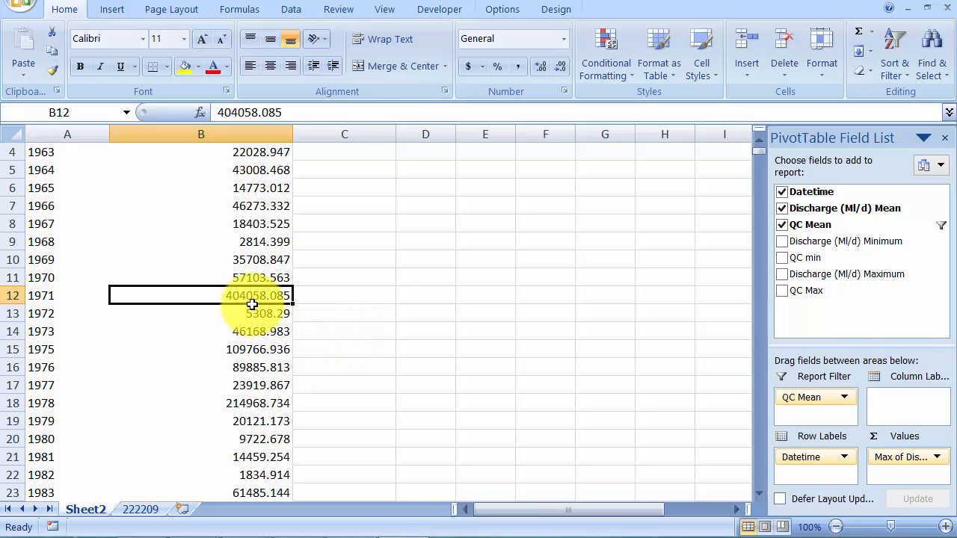
scroll(320, 354, "down", 3)
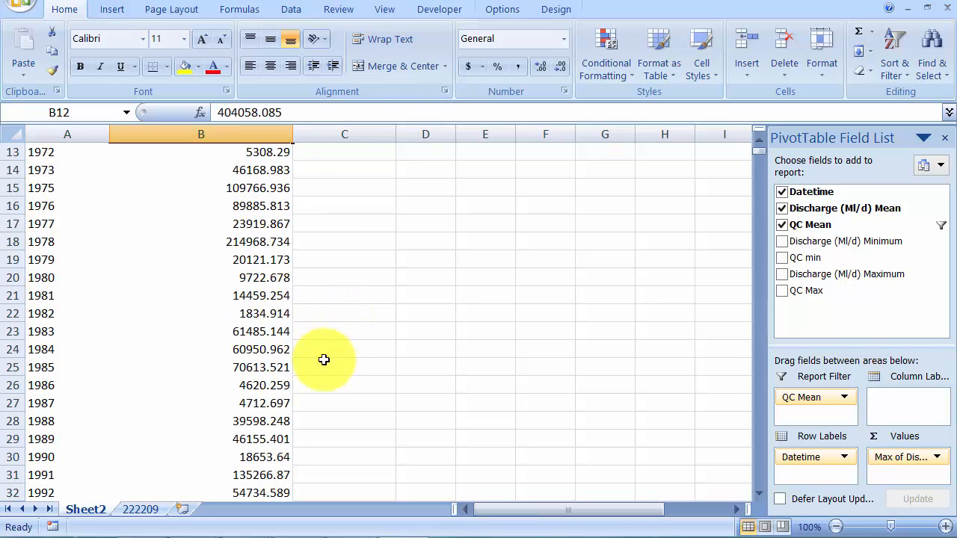
scroll(309, 366, "up", 4)
- Change the Discharge (Ml/d) Mean value field to summarize by Min
left_click(908, 457)
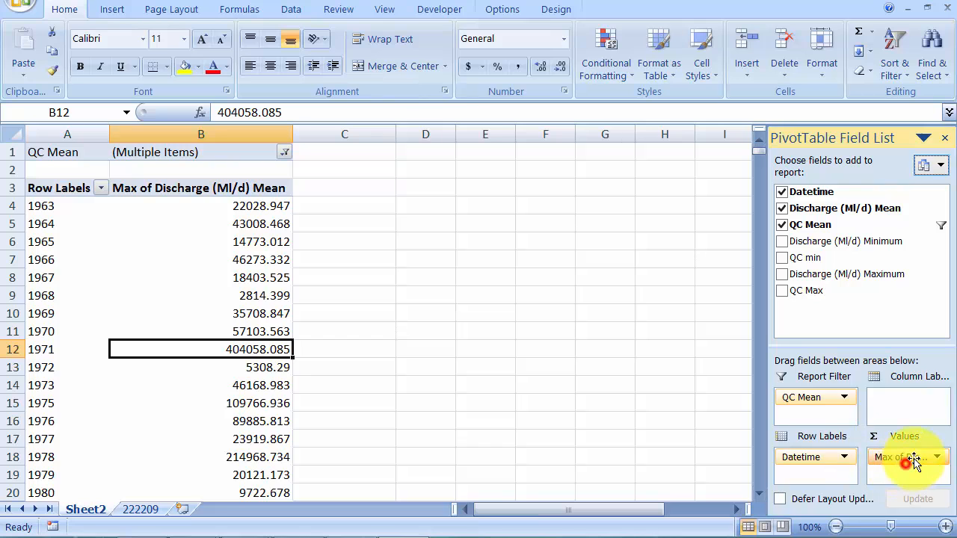
left_click(862, 437)
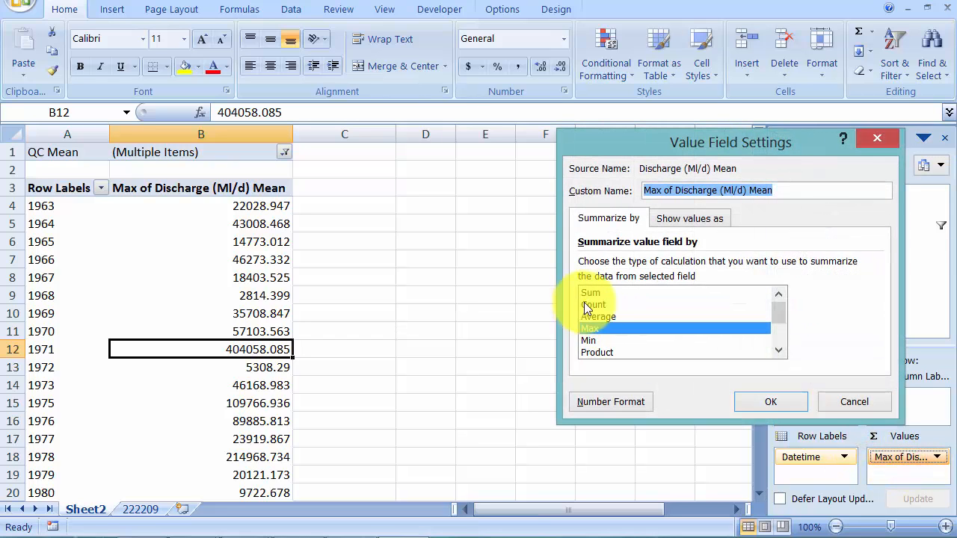
left_click(593, 341)
left_click(758, 406)
- Review the yearly minimum discharges and select the 1983 row with its value
left_click(208, 222)
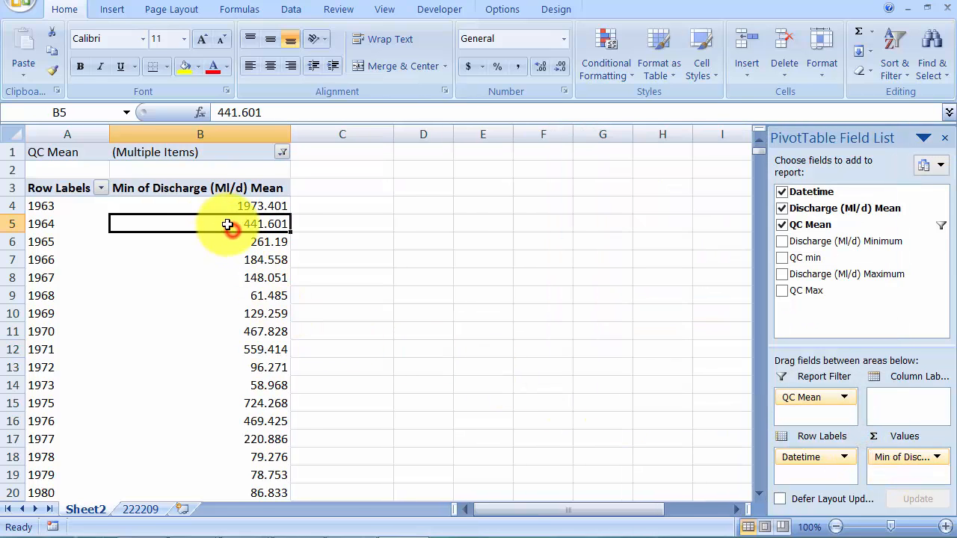
scroll(209, 256, "down", 4)
scroll(209, 256, "down", 6)
scroll(199, 278, "up", 3)
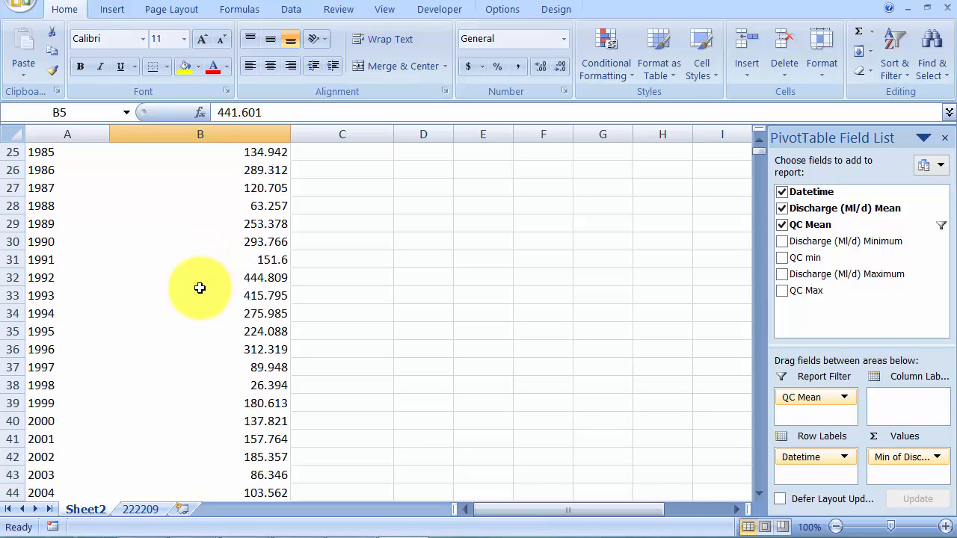
scroll(209, 314, "up", 1)
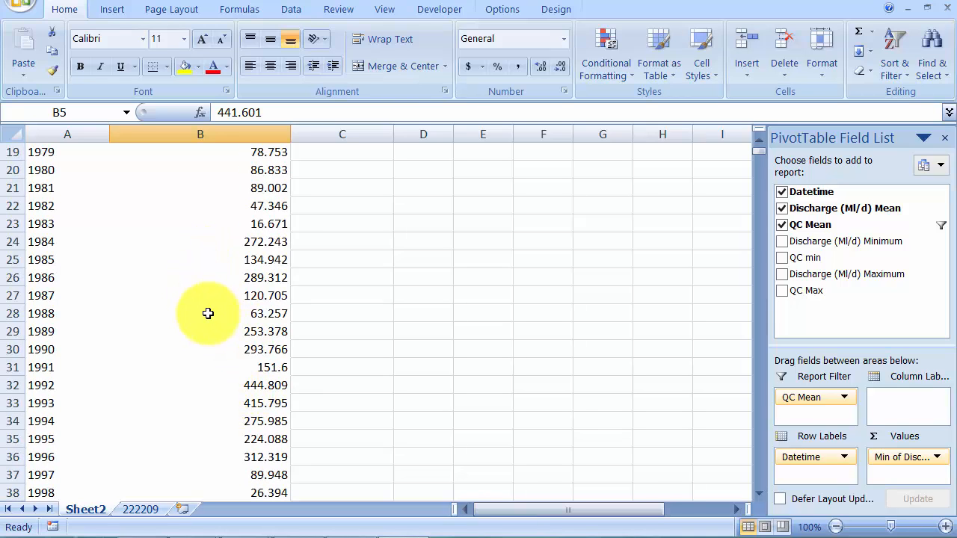
left_click(266, 224)
left_click(49, 223)
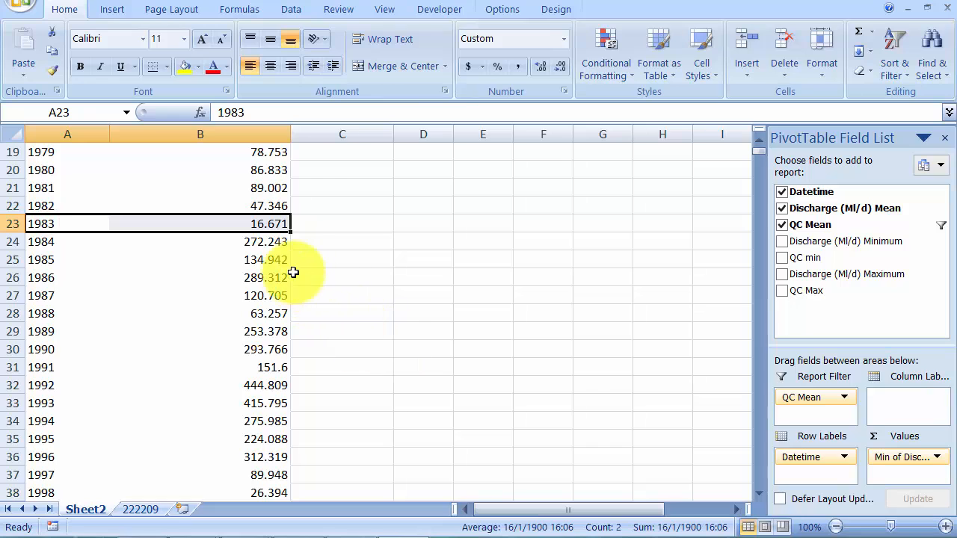
- Review the remaining yearly minimum discharges down to the Grand Total row and return to the start of the PivotTable
scroll(186, 279, "down", 10)
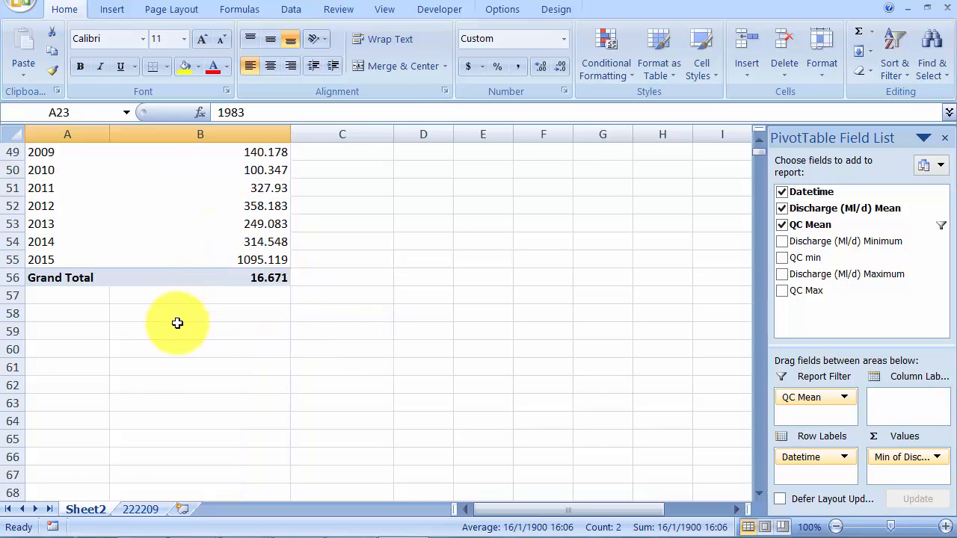
scroll(177, 323, "up", 16)
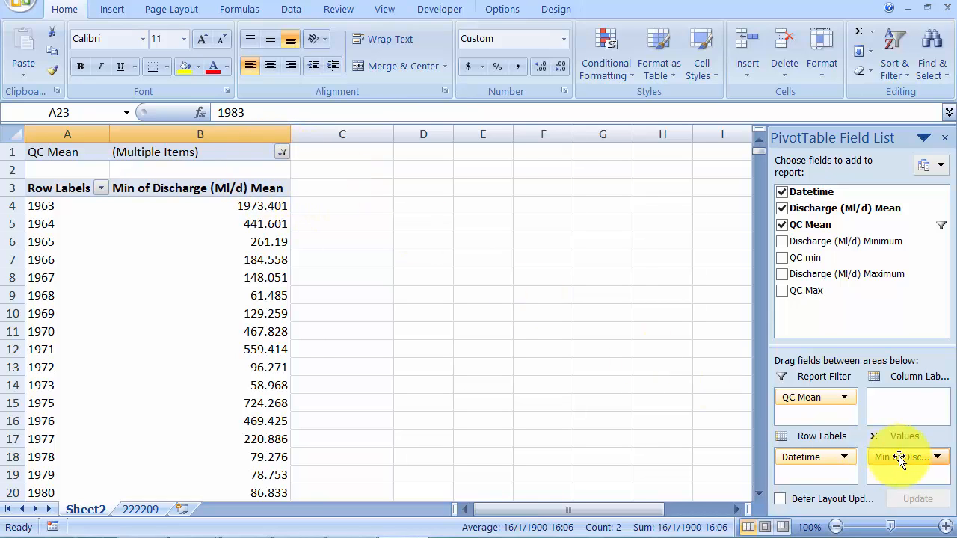
left_click(934, 458)
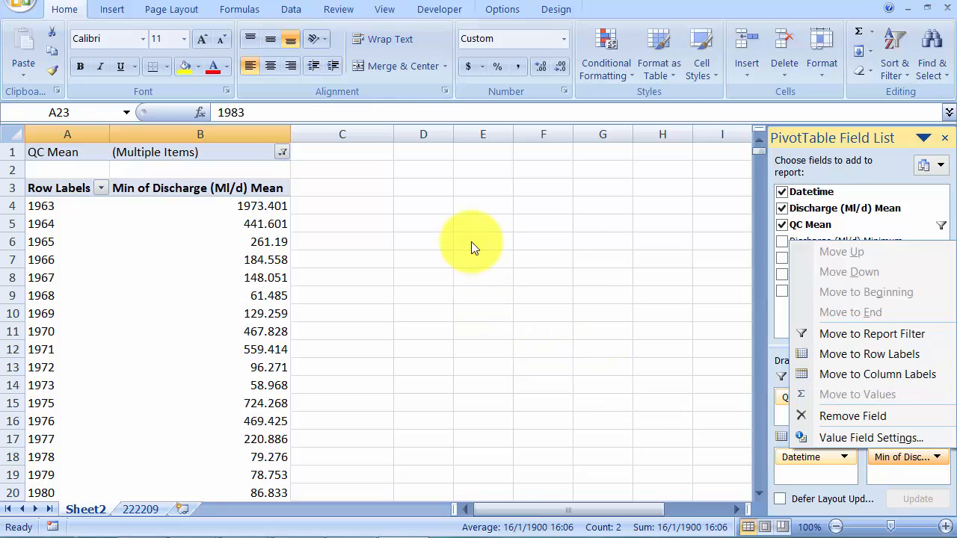
left_click(388, 2)
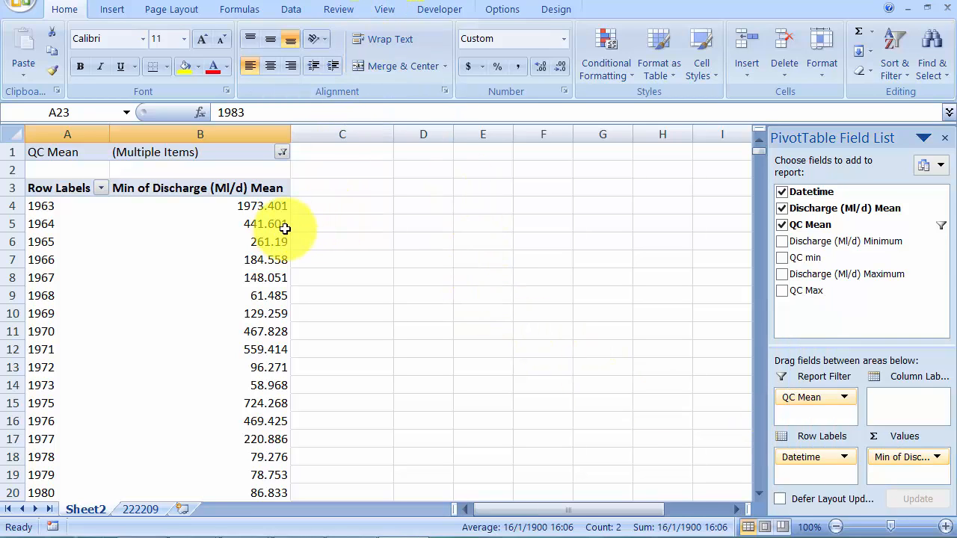
mouse_move(285, 228)
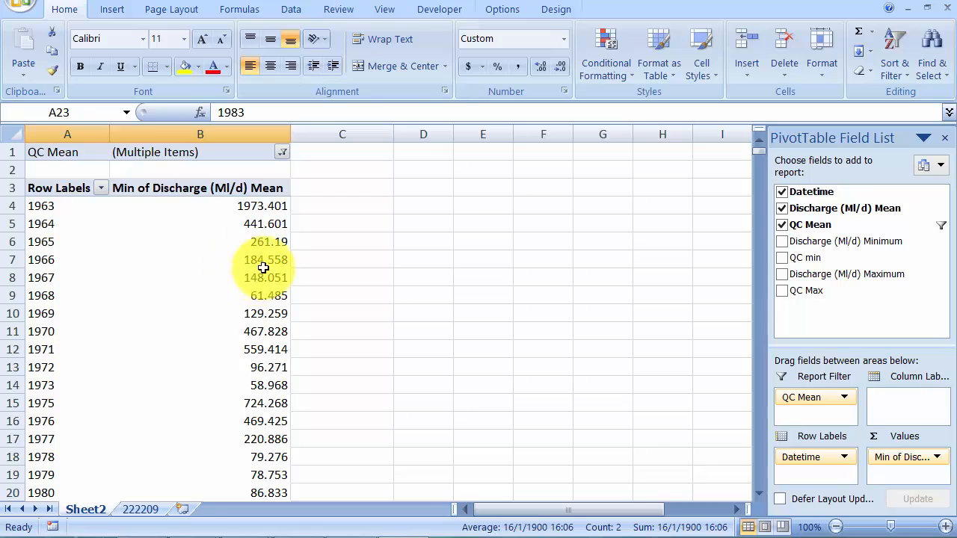
left_click(100, 188)
left_click(252, 246)
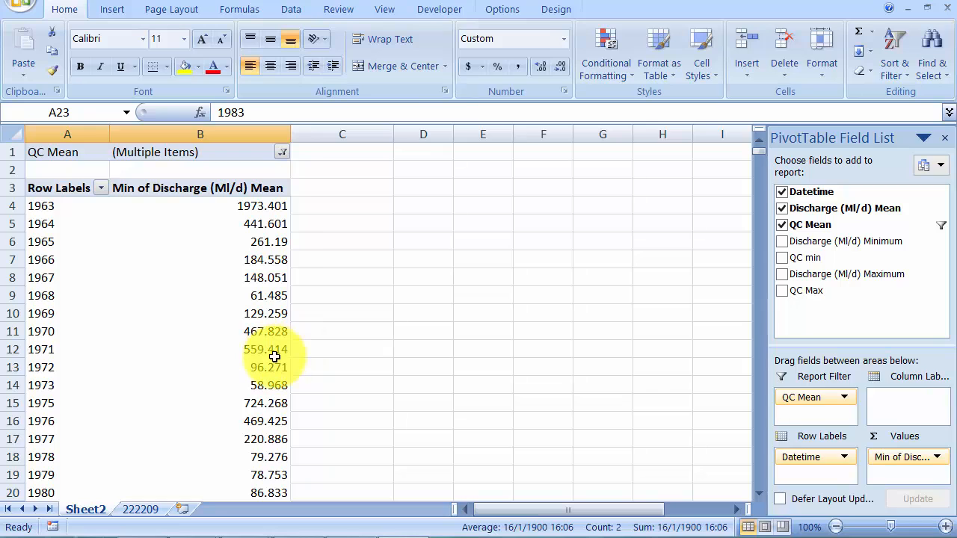
left_click(335, 537)
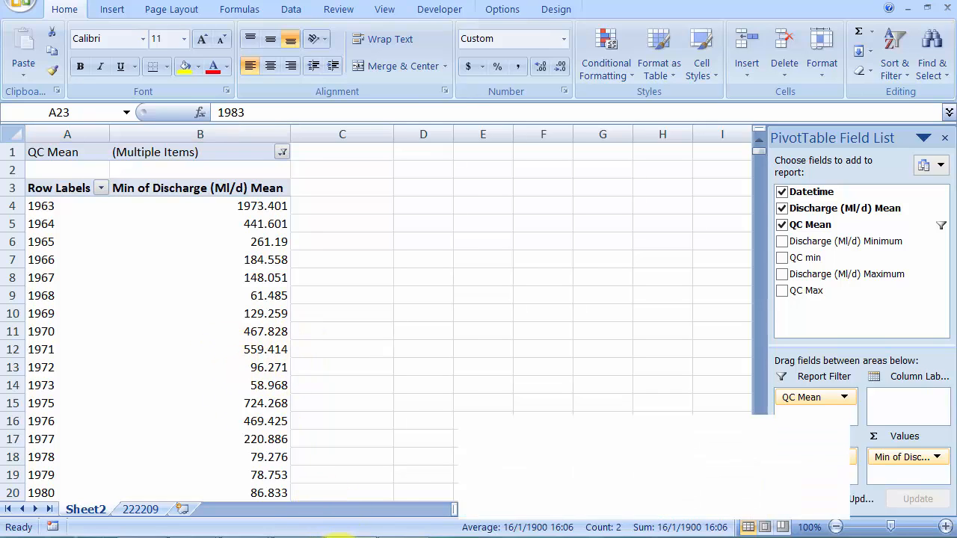